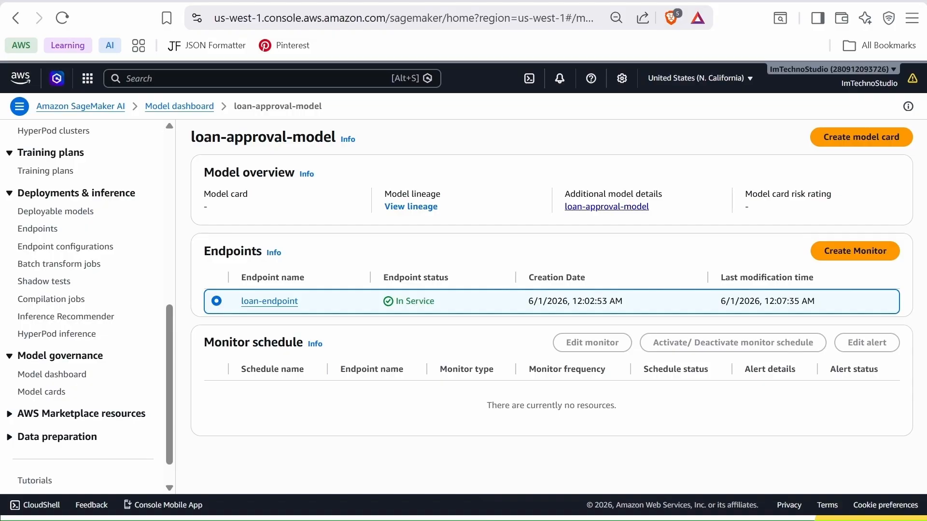
# Create a monitor for the loan-endpoint and complete data capture with loan-data-capture-config as the new endpoint config name
pyautogui.click(840, 248)
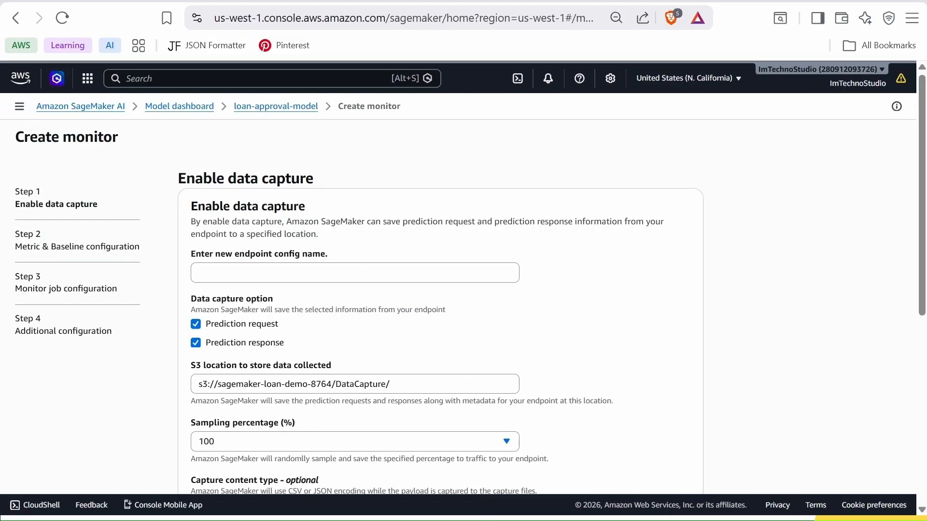
pyautogui.scroll(-1, 265, 174)
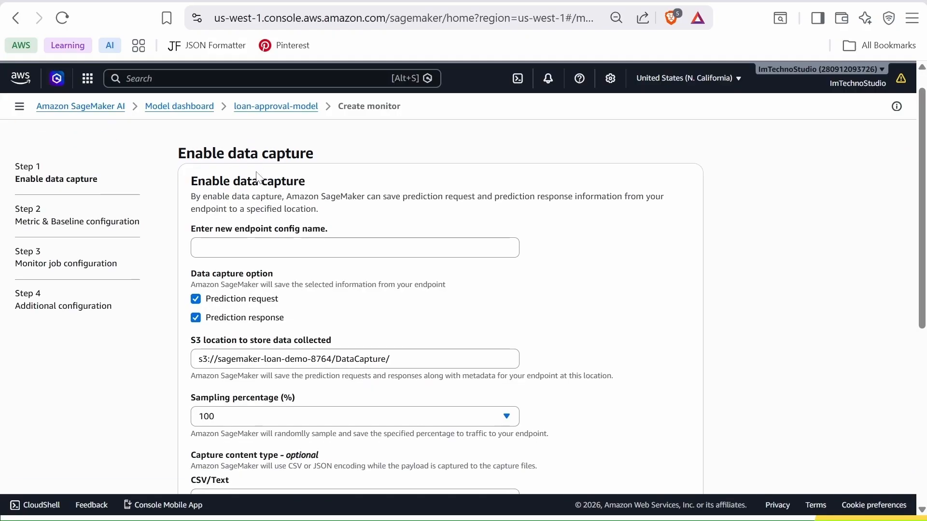
pyautogui.scroll(-3, 262, 176)
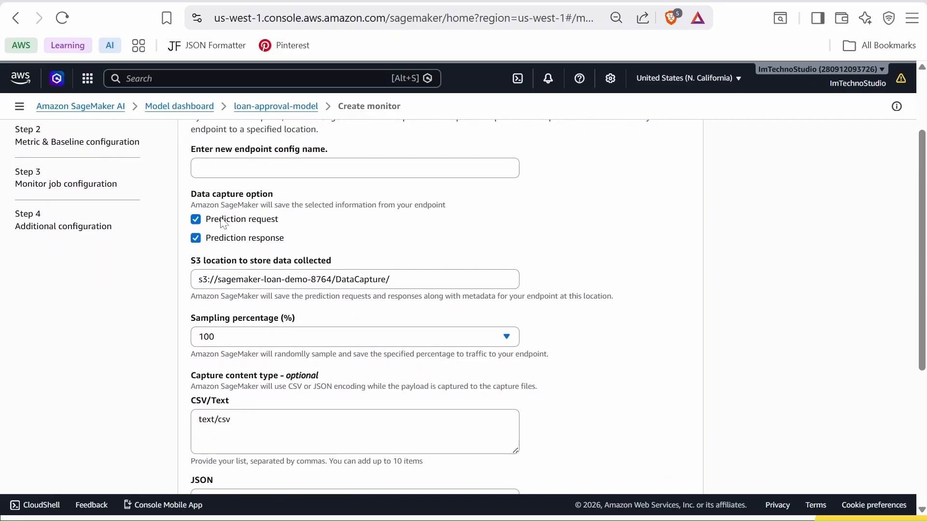
pyautogui.scroll(-3, 229, 235)
pyautogui.scroll(-2, 241, 367)
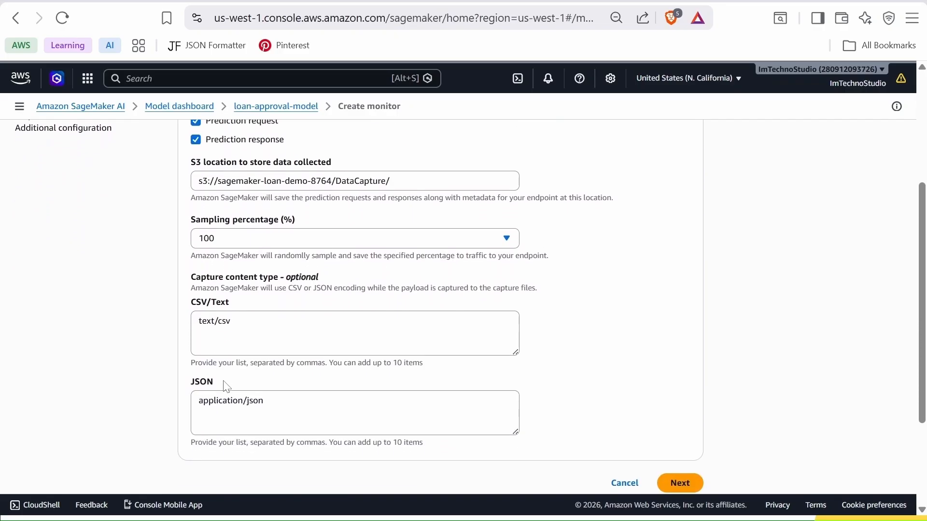
pyautogui.scroll(5, 248, 217)
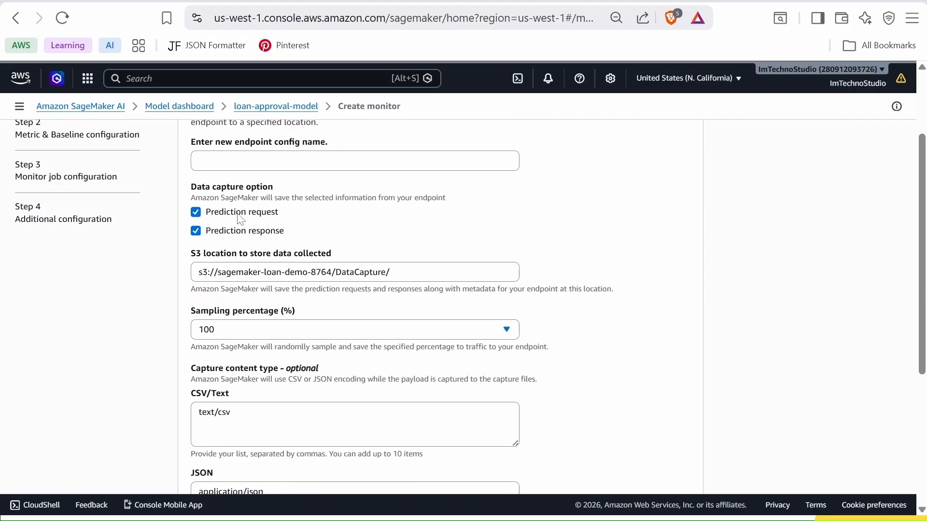
pyautogui.scroll(1, 227, 222)
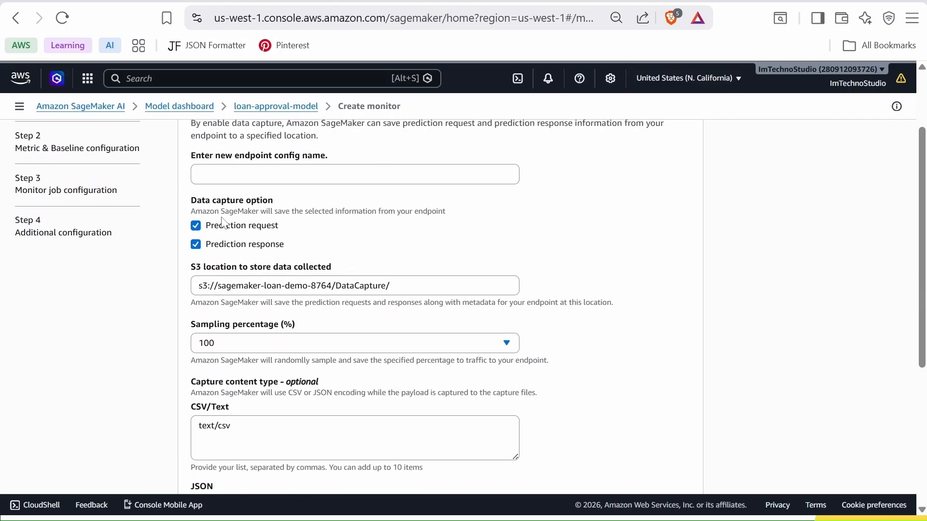
pyautogui.scroll(2, 222, 178)
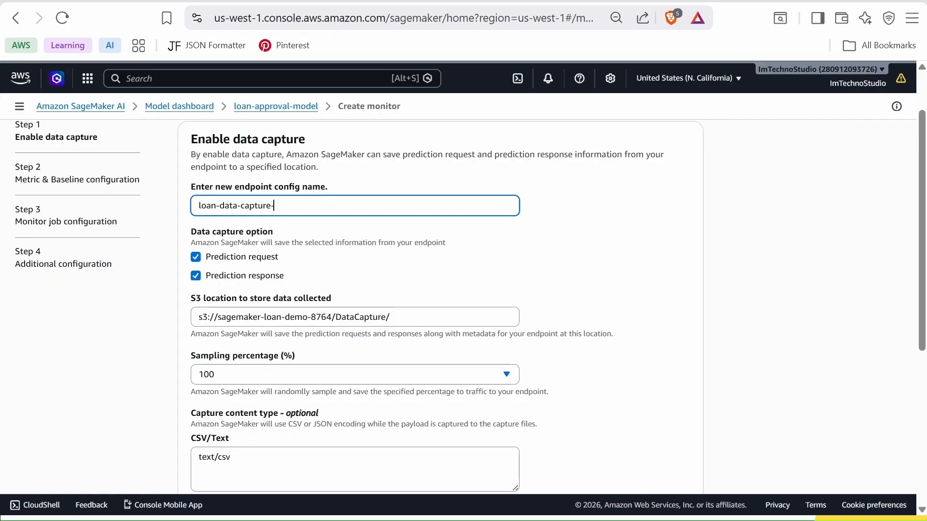
pyautogui.write('config')
pyautogui.scroll(-3, 301, 229)
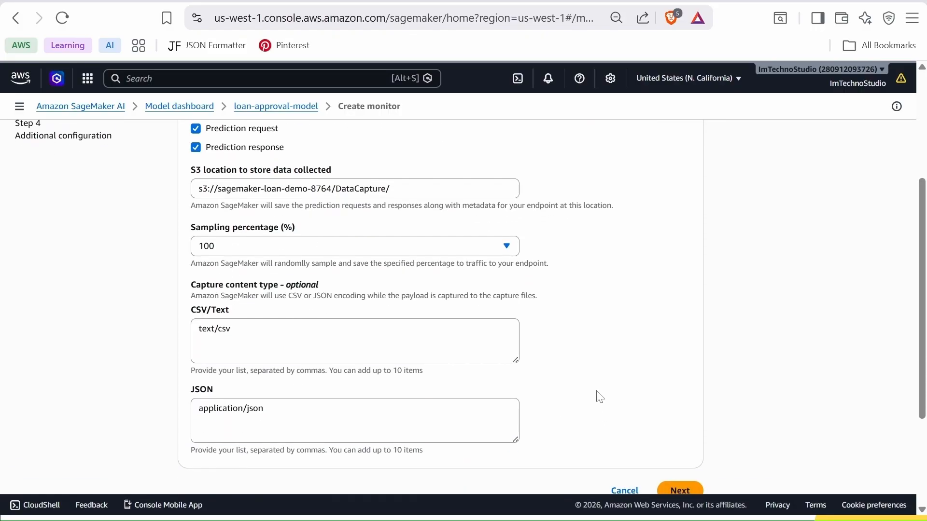
pyautogui.scroll(-3, 597, 395)
pyautogui.click(680, 336)
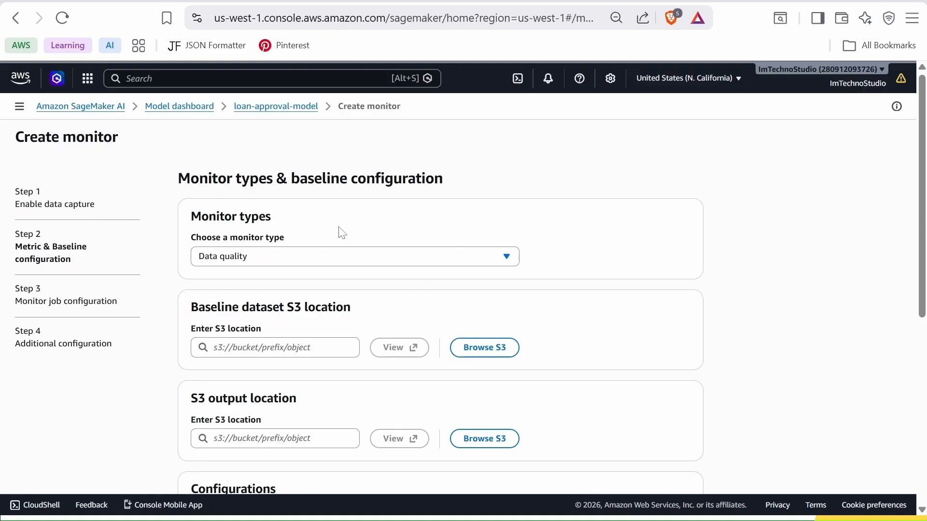
# Choose Data quality as the monitor type after checking the available types
pyautogui.scroll(-1, 340, 232)
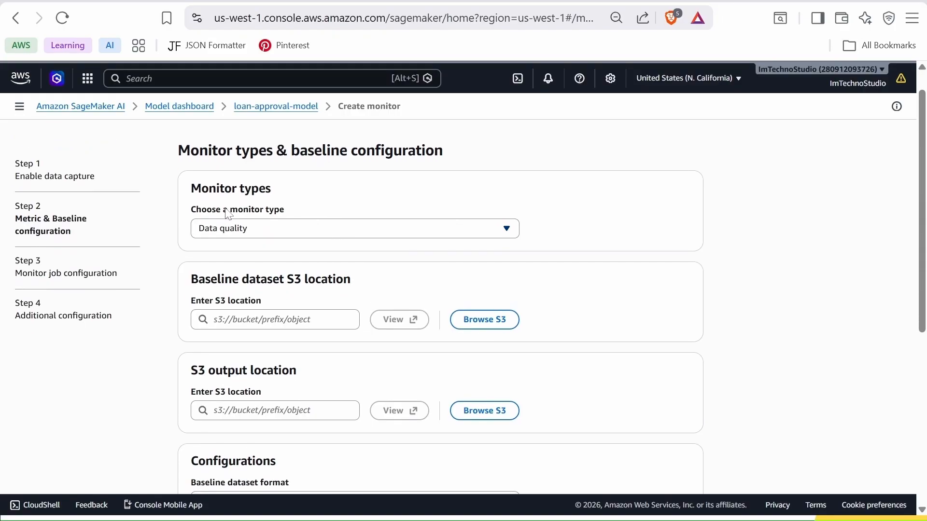
pyautogui.click(326, 234)
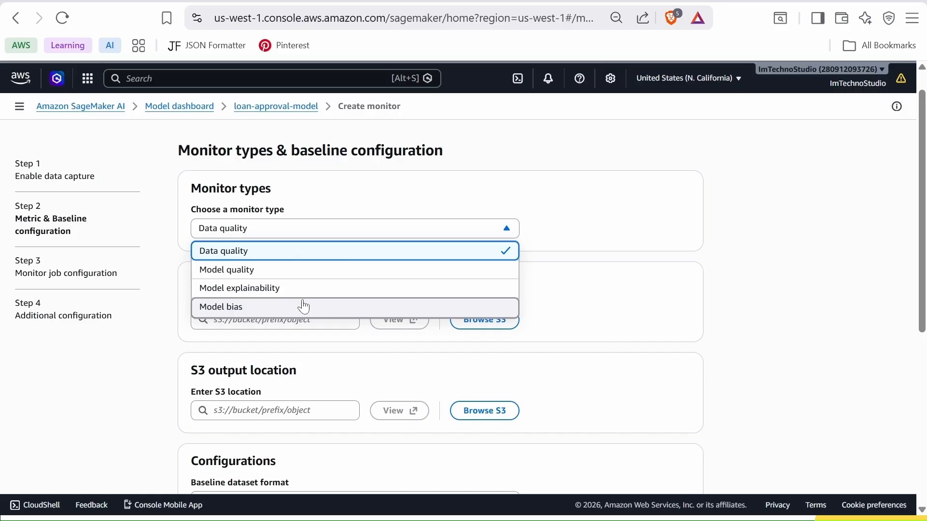
pyautogui.click(289, 253)
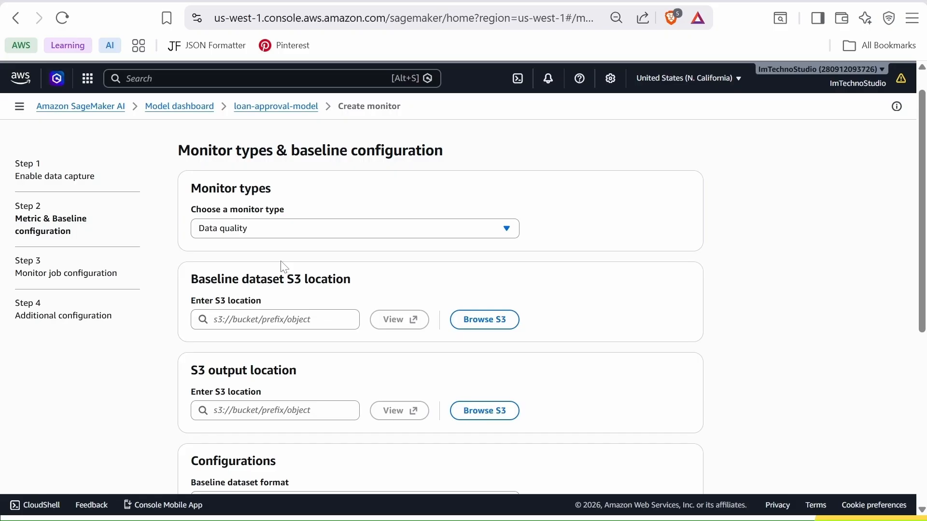
# Switch to Excel to examine the columns of the loan_data sheet and return to the monitor form
pyautogui.scroll(-1, 256, 304)
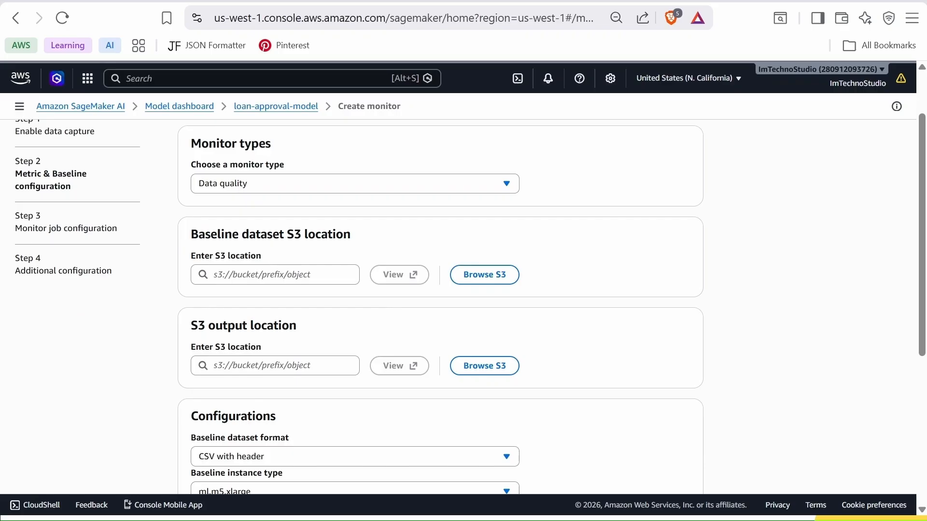
pyautogui.hotkey('alt', 'Tab')
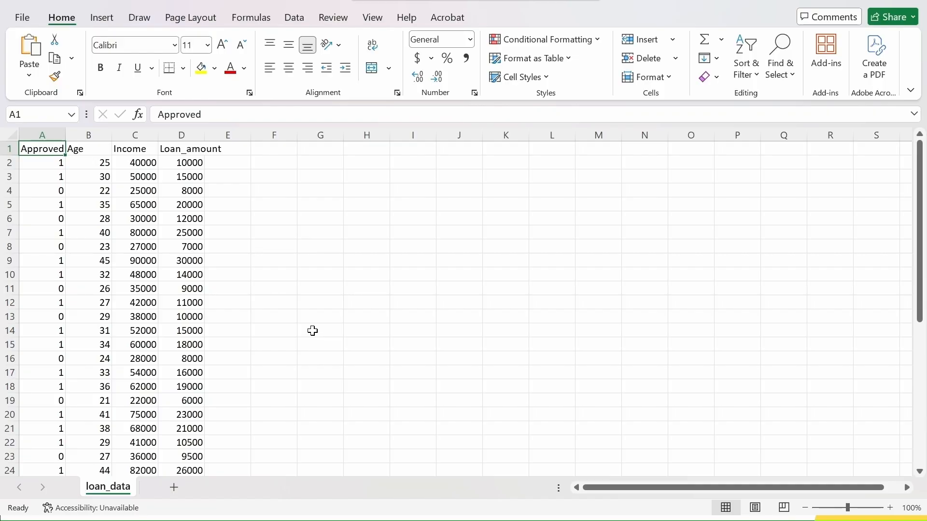
pyautogui.hotkey('alt', 'Tab')
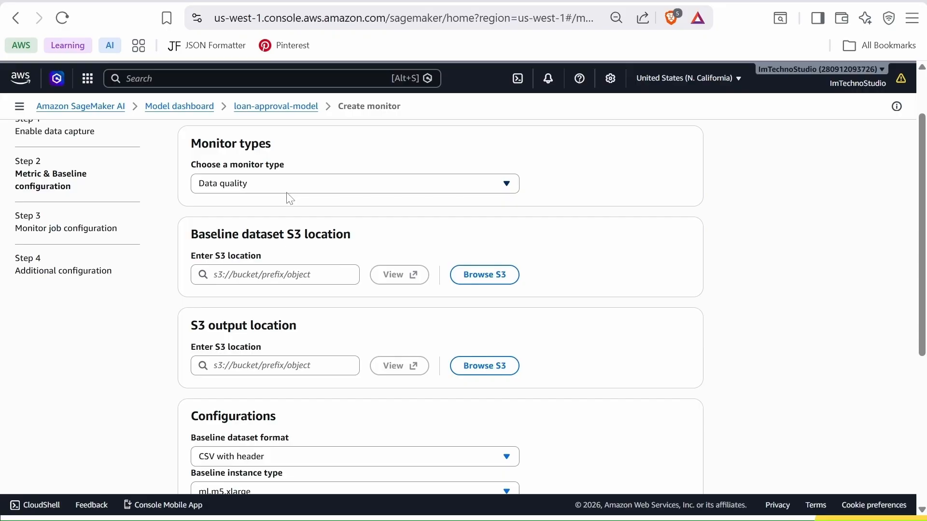
# Copy the S3 URI of loan_data.csv from the sagemaker-loan-demo-8764 bucket into the monitor's baseline dataset location
pyautogui.hotkey('ctrl', 'Tab')
pyautogui.click(194, 108)
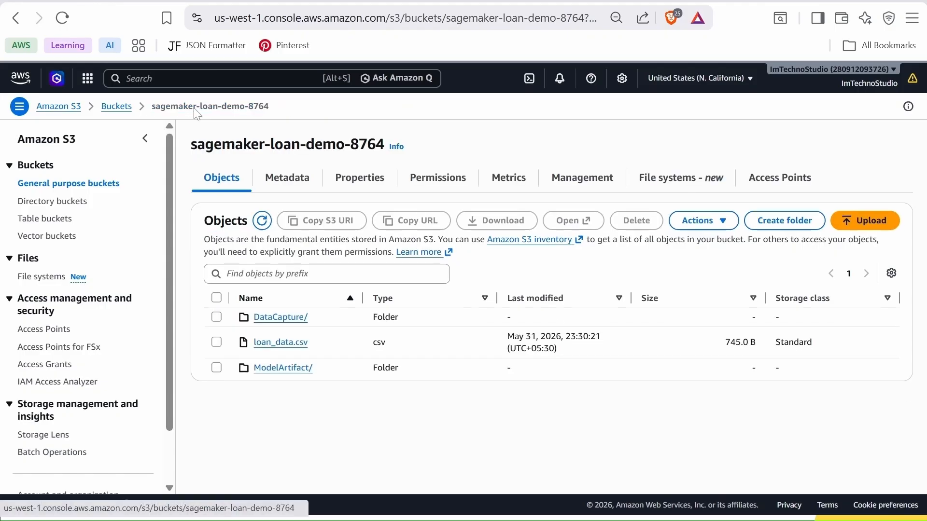
pyautogui.click(284, 344)
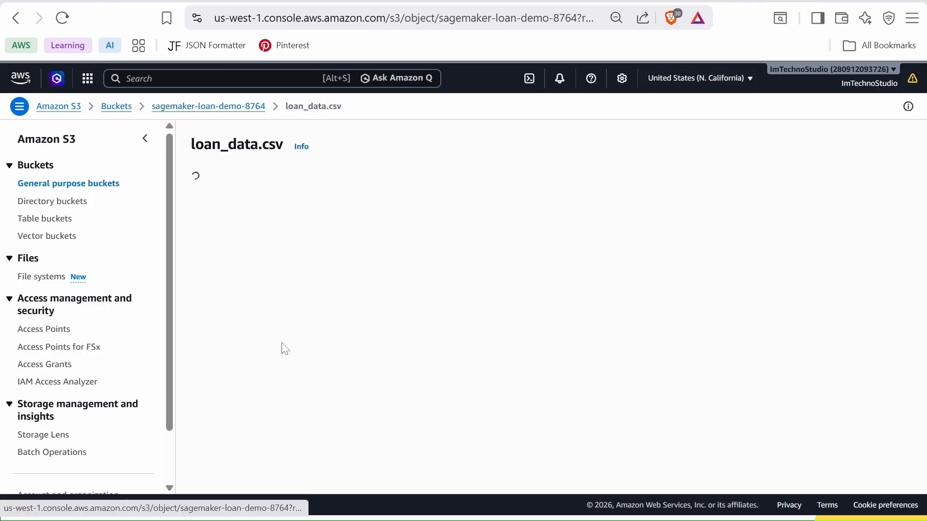
pyautogui.click(566, 261)
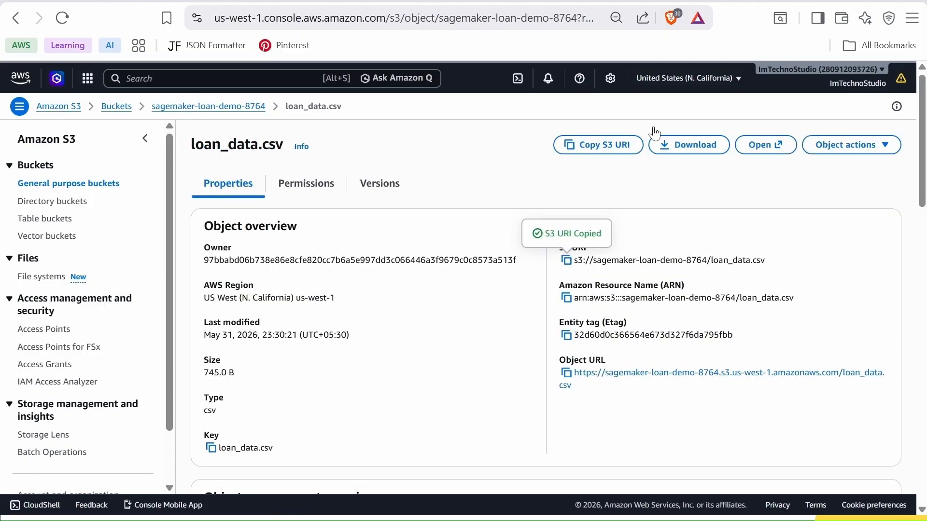
pyautogui.click(288, 1)
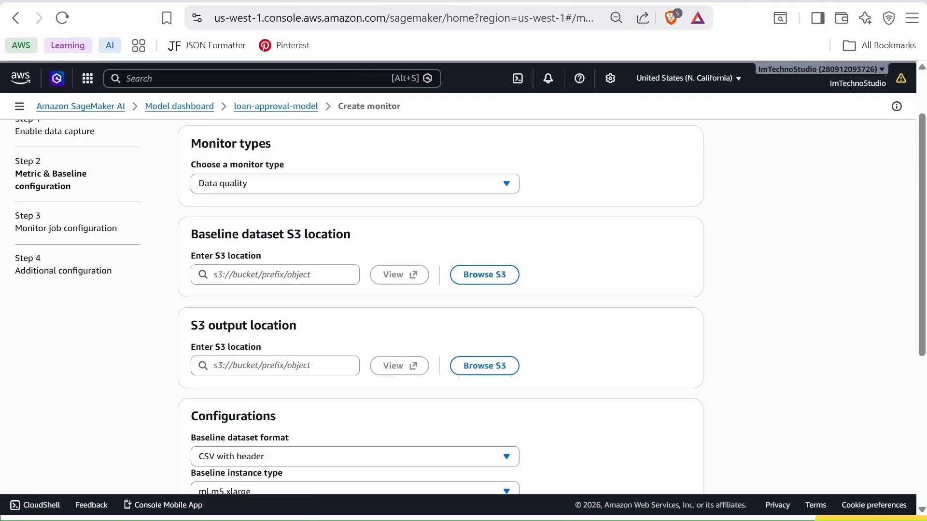
pyautogui.click(282, 274)
pyautogui.hotkey('ctrl', 'v')
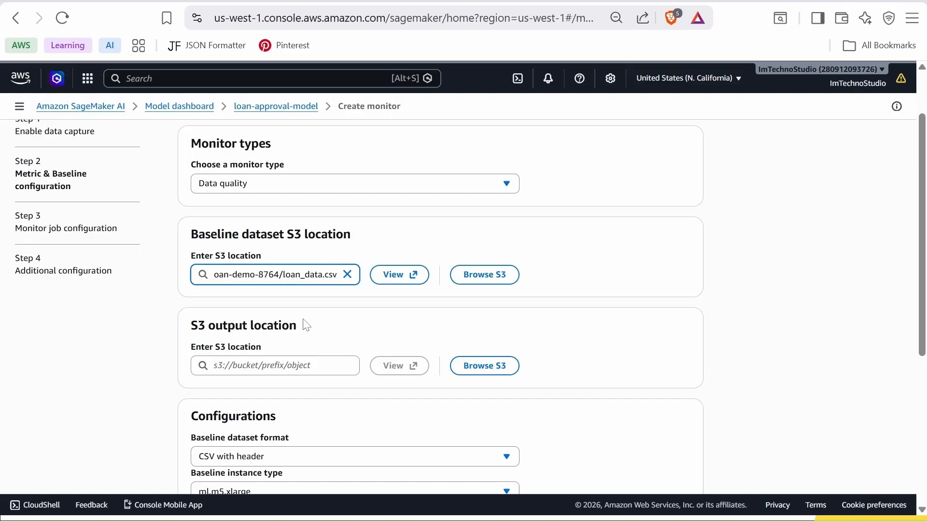
# Create a folder named BaselineOutput in the sagemaker-loan-demo-8764 S3 bucket, without specifying an encryption key
pyautogui.scroll(-3, 307, 325)
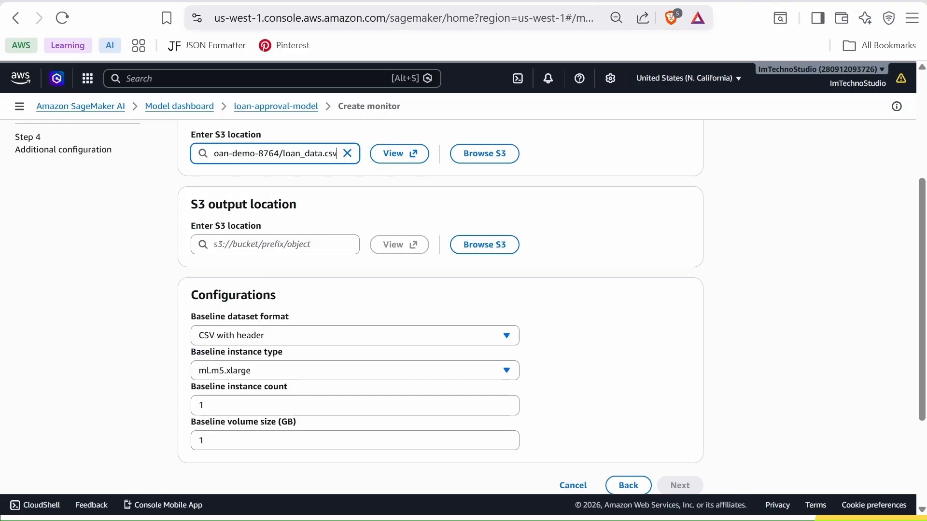
pyautogui.hotkey('ctrl', 'Tab')
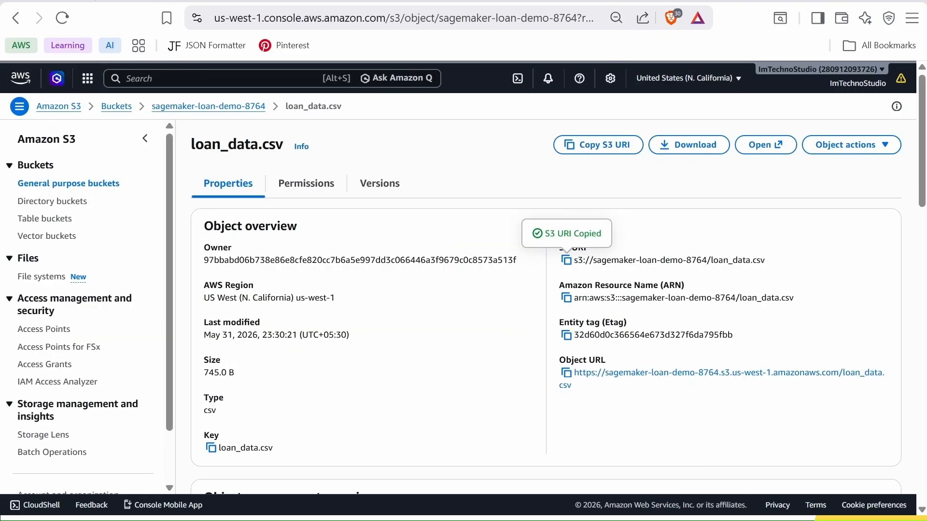
pyautogui.click(189, 107)
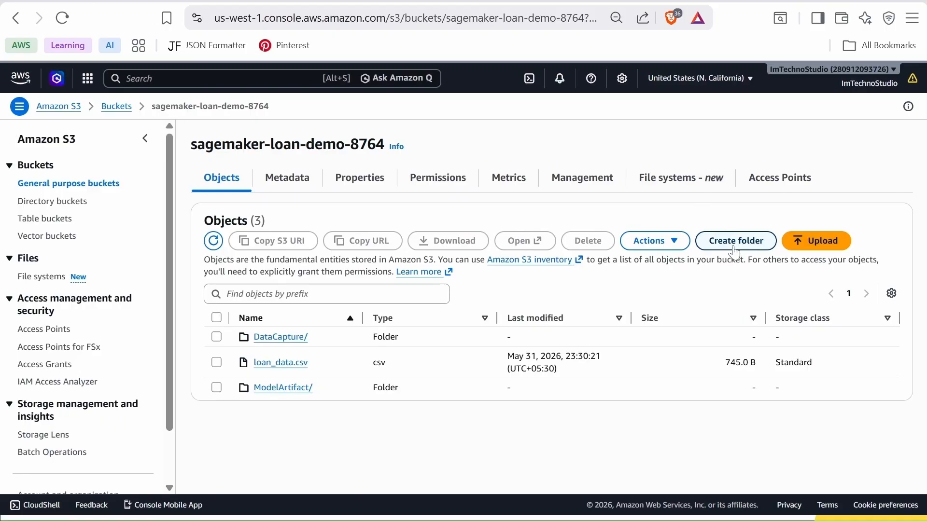
pyautogui.click(736, 242)
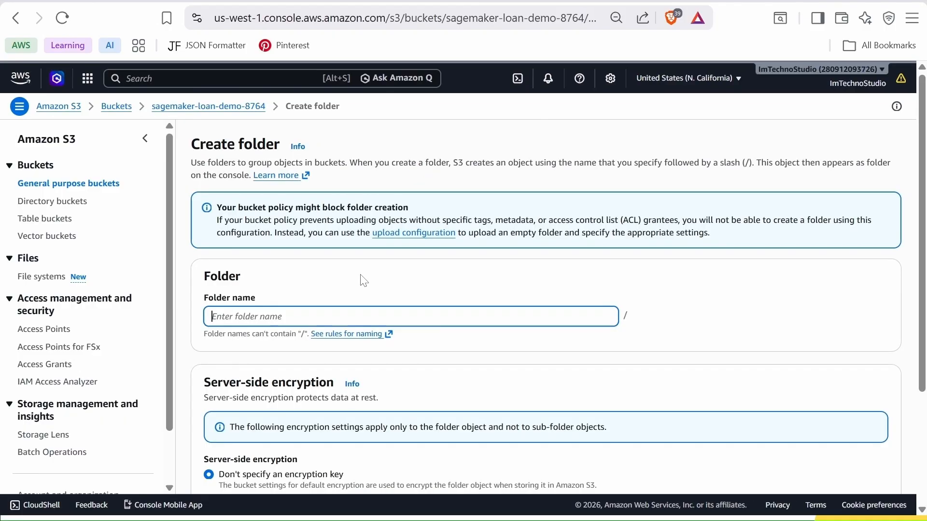
pyautogui.click(145, 139)
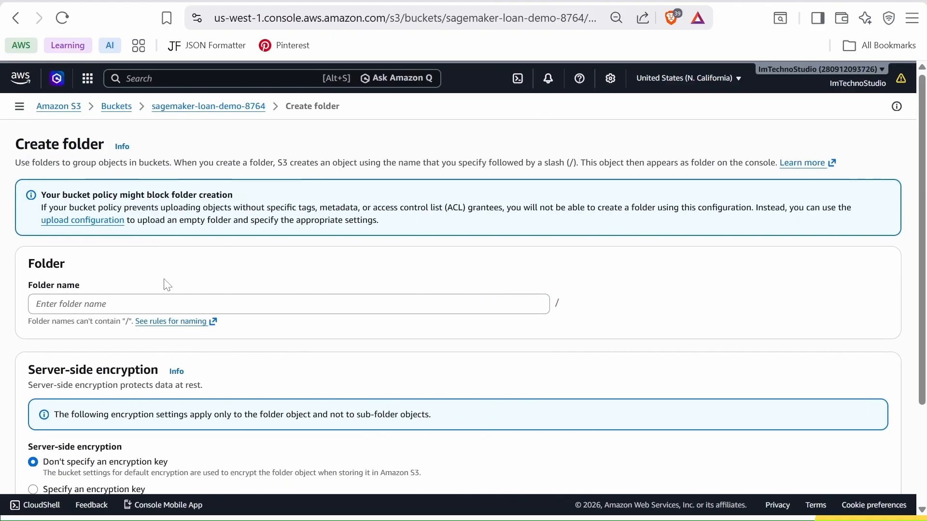
pyautogui.scroll(-2, 167, 280)
pyautogui.click(164, 227)
pyautogui.write('BaselineOutput')
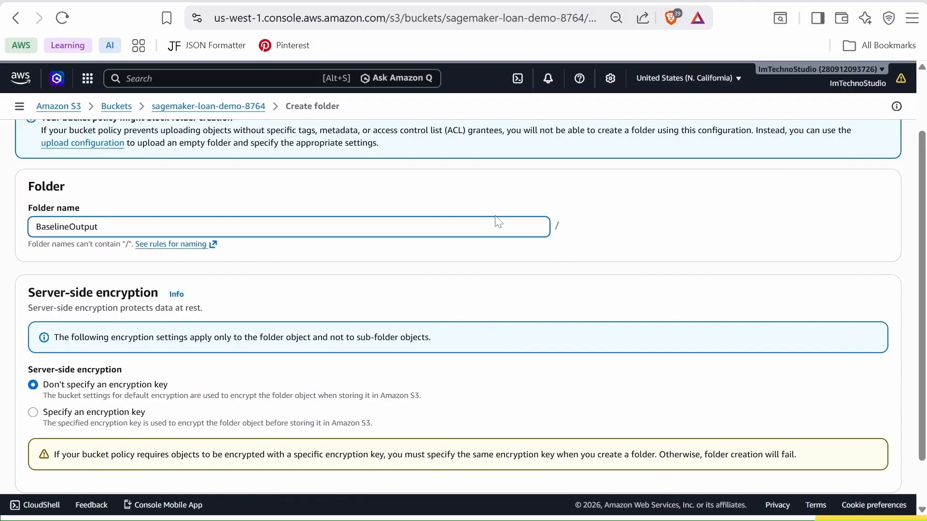
pyautogui.scroll(-1, 704, 352)
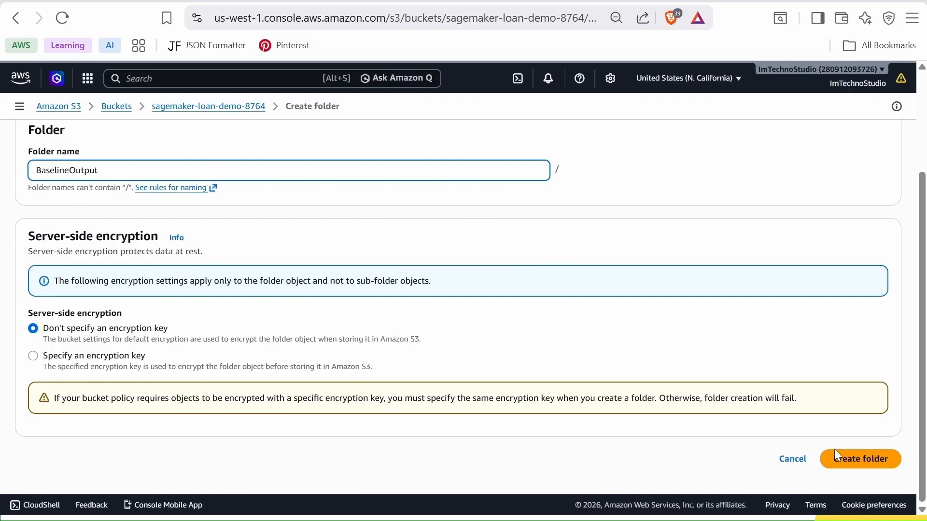
pyautogui.click(851, 465)
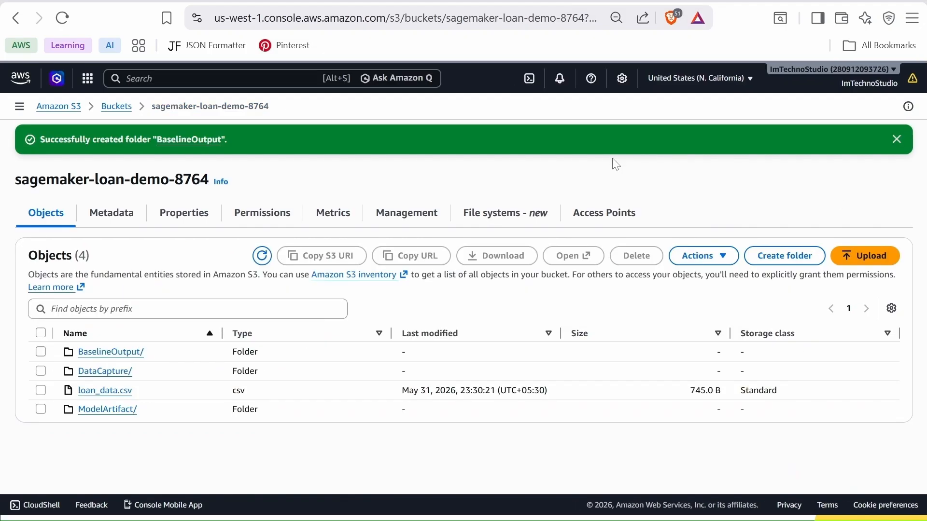
# Copy the BaselineOutput folder's S3 URI into the monitor's S3 output location
pyautogui.click(97, 353)
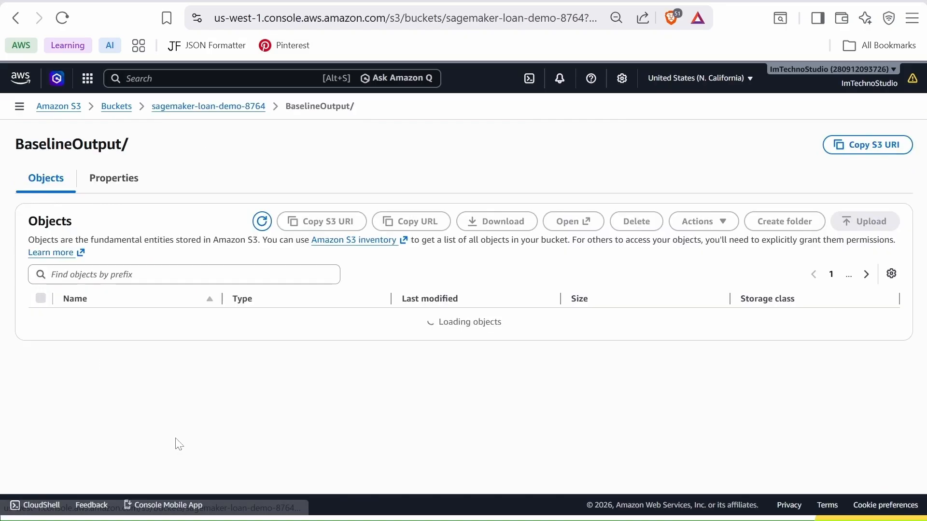
pyautogui.click(875, 159)
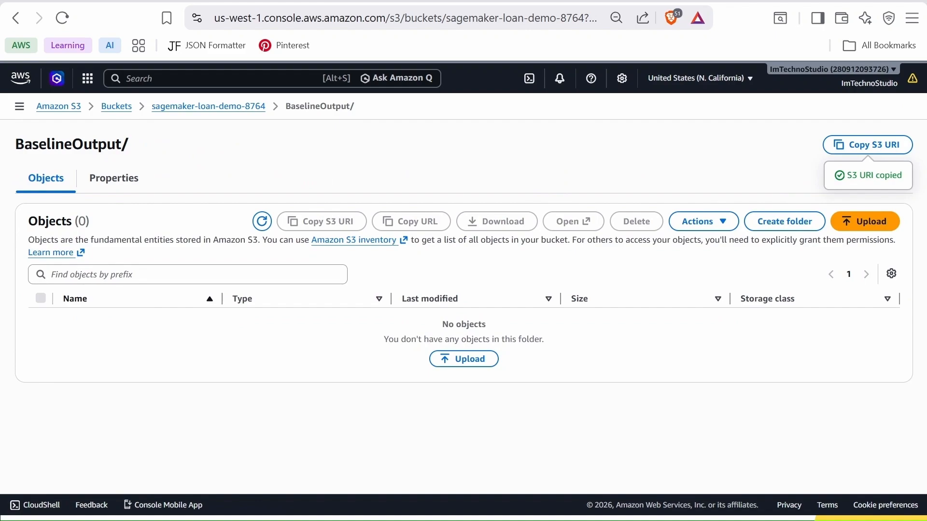
pyautogui.click(242, 1)
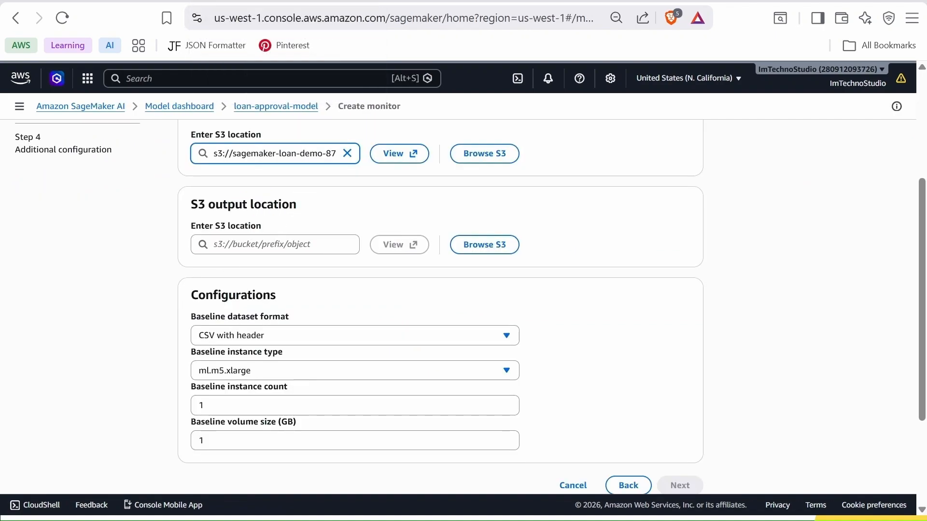
pyautogui.click(275, 244)
pyautogui.hotkey('ctrl', 'v')
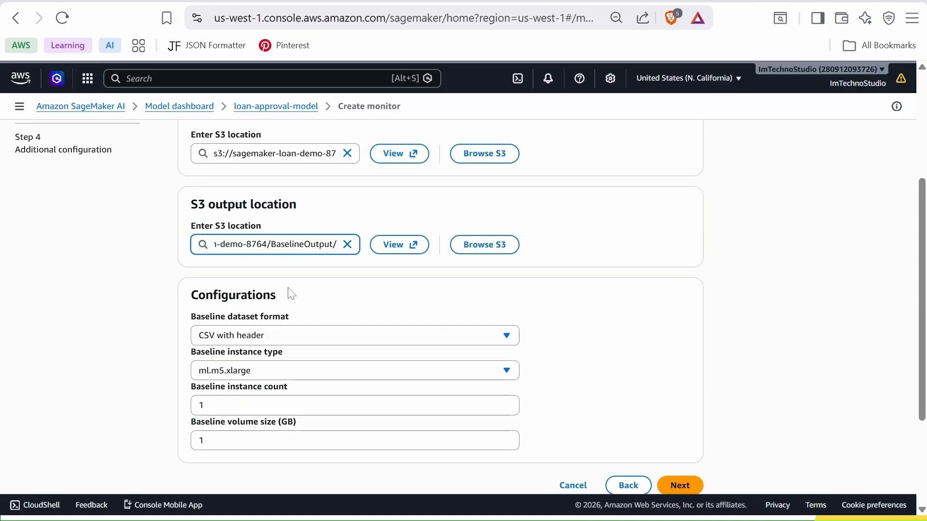
# Set the baseline instance type to ml.c5.xlarge in the monitor's baseline configurations
pyautogui.scroll(-2, 300, 294)
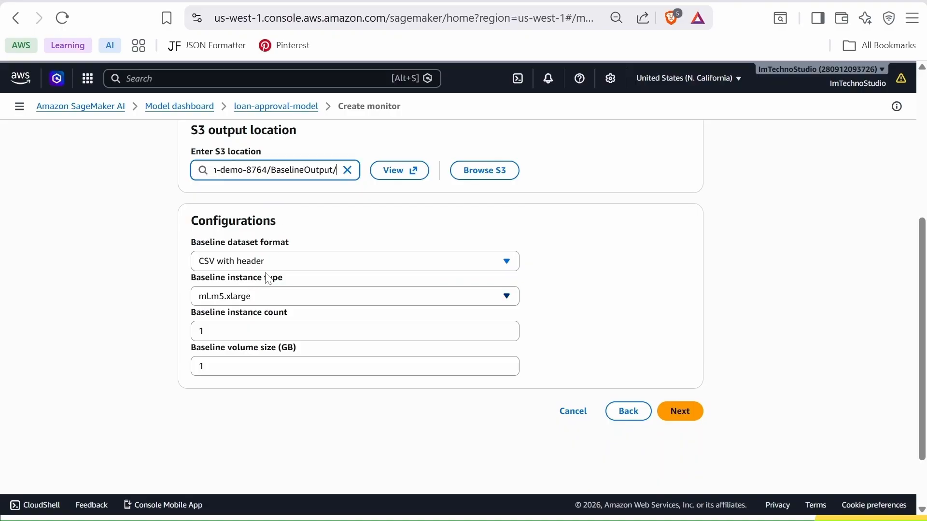
pyautogui.click(264, 297)
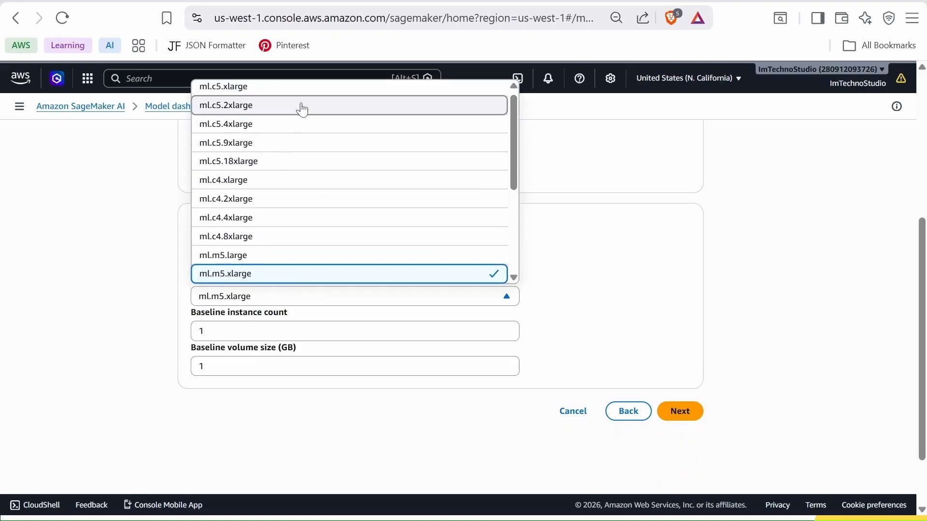
pyautogui.scroll(1, 300, 112)
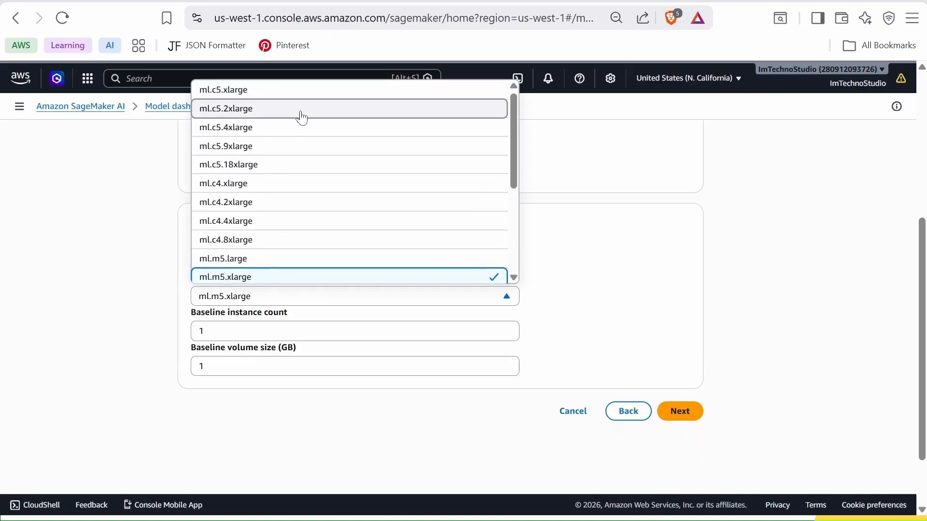
pyautogui.click(274, 96)
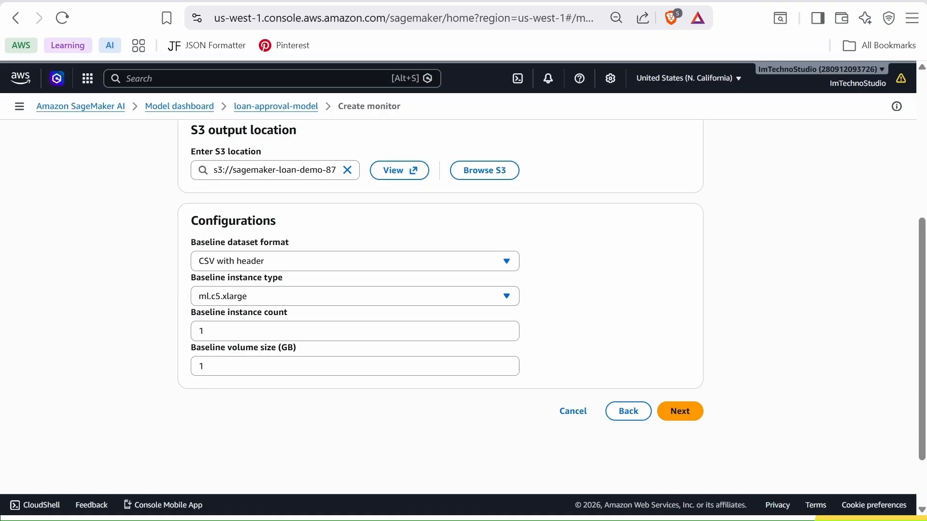
# Search the SageMaker service quotas for ml.c5.xl, inspect the processing job usage quota's increase request without submitting, and return to the monitor form
pyautogui.click(478, 0)
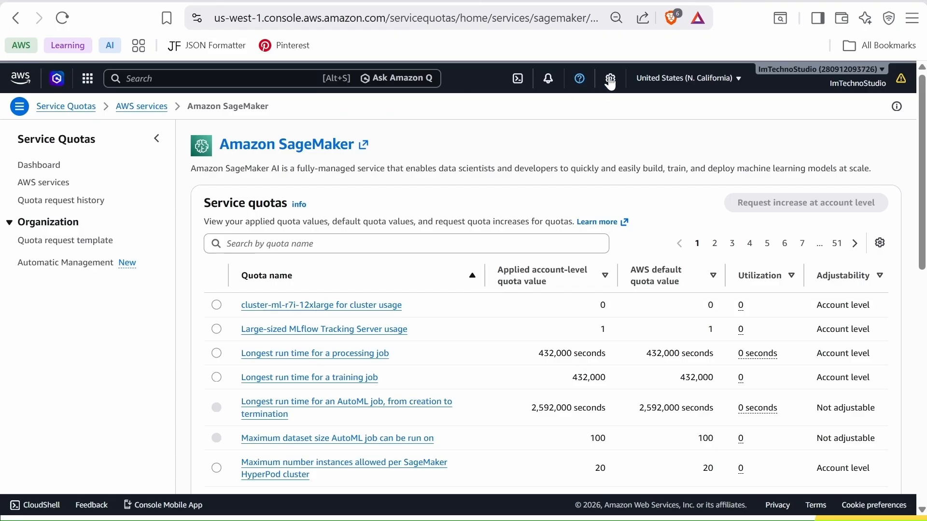
pyautogui.click(367, 244)
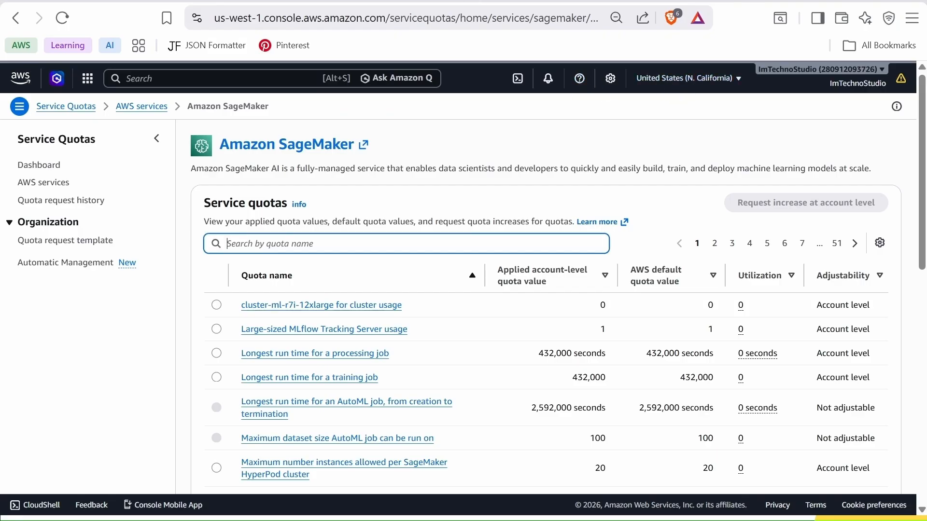
pyautogui.write('ml.c')
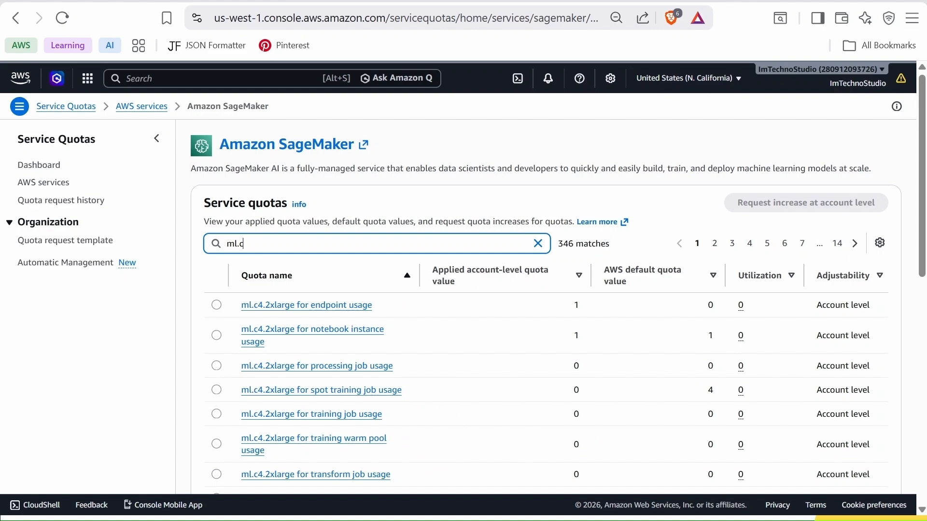
pyautogui.write('5.xl')
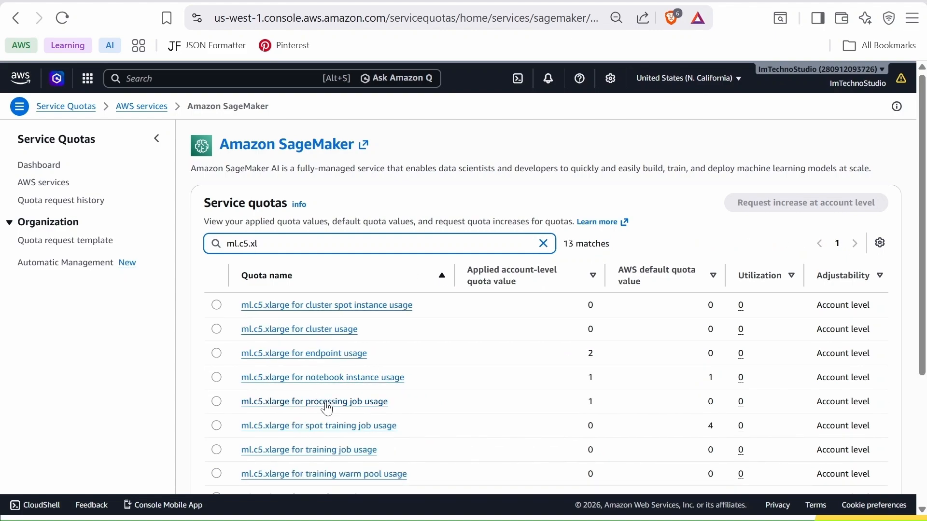
pyautogui.click(217, 402)
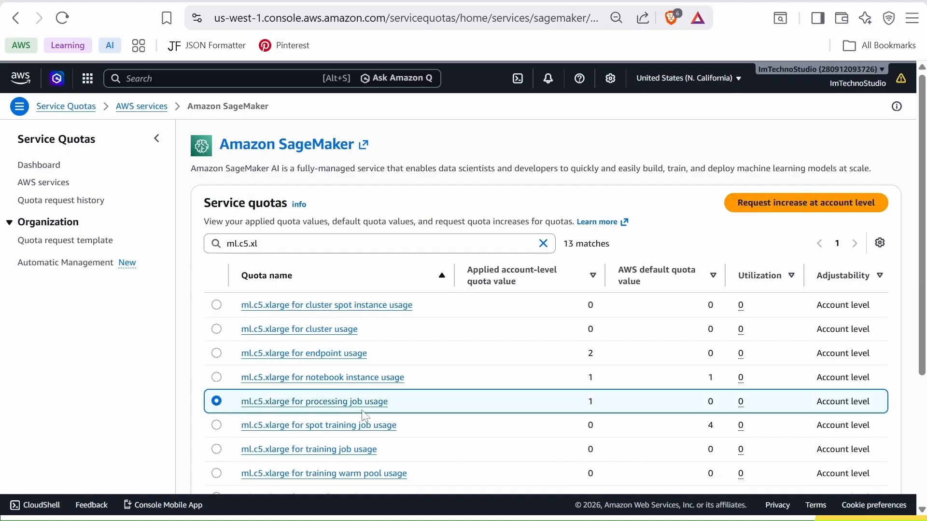
pyautogui.click(799, 205)
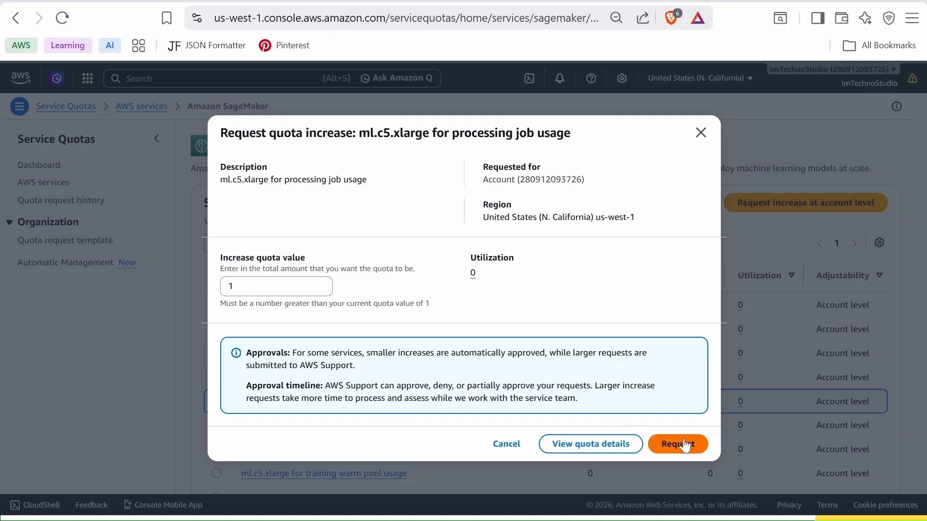
pyautogui.click(506, 444)
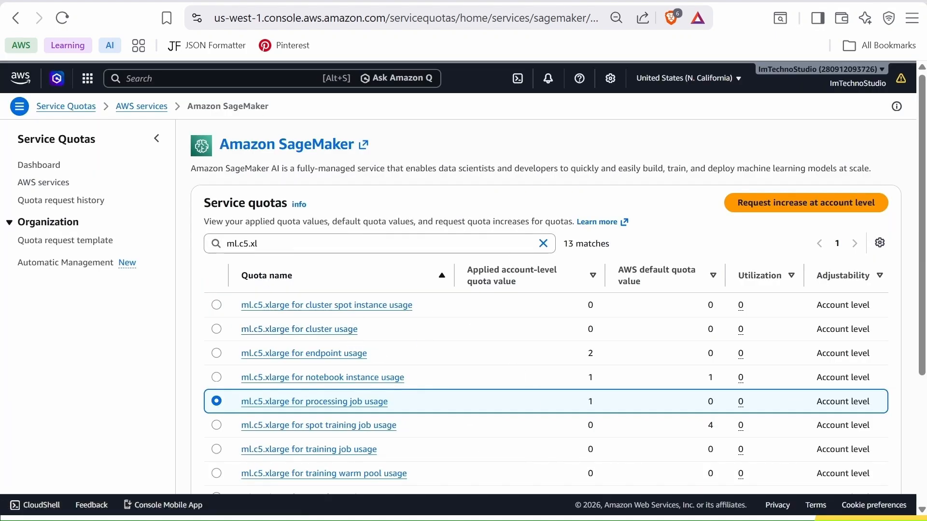
pyautogui.click(242, 0)
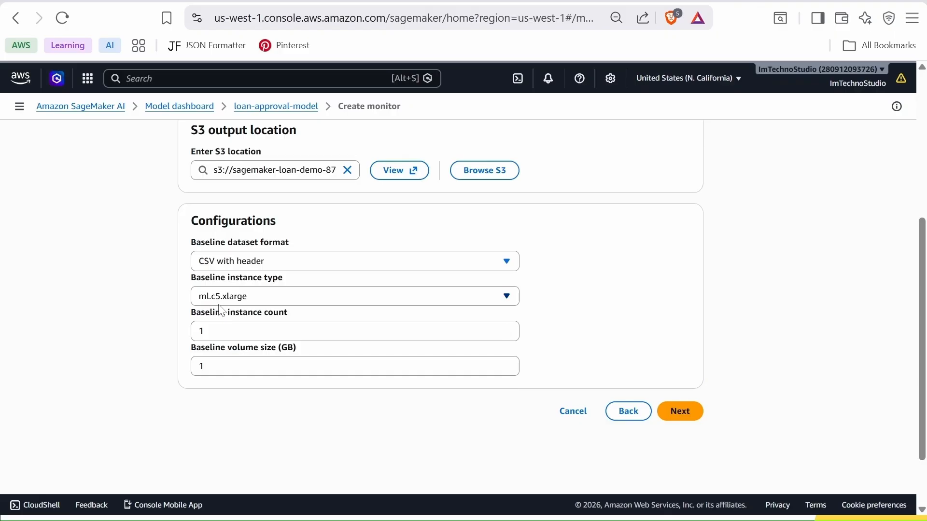
# Review the metric and baseline settings and continue to the monitor job configuration
pyautogui.scroll(3, 267, 302)
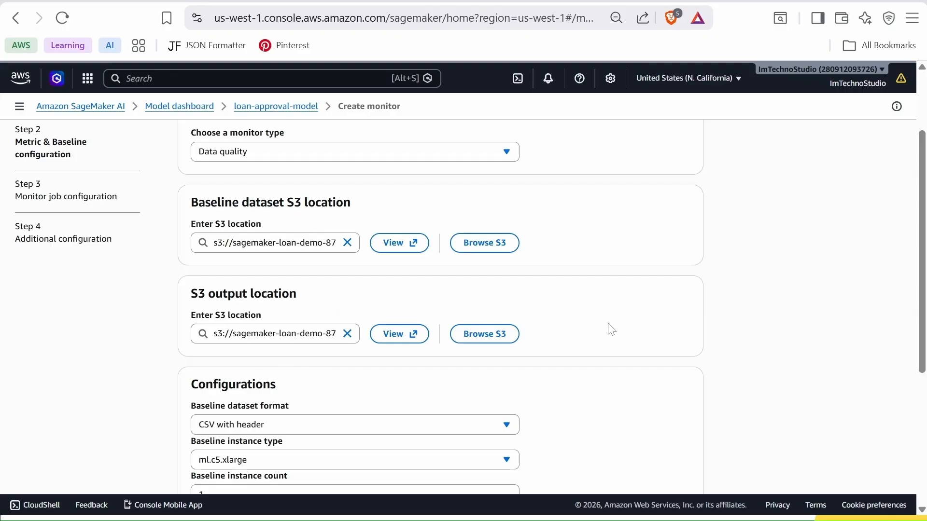
pyautogui.scroll(-5, 621, 425)
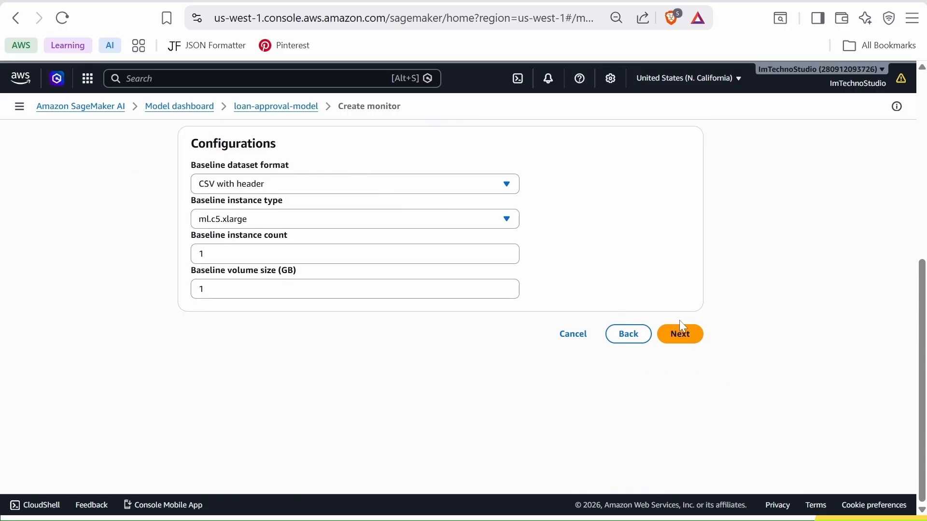
pyautogui.click(677, 337)
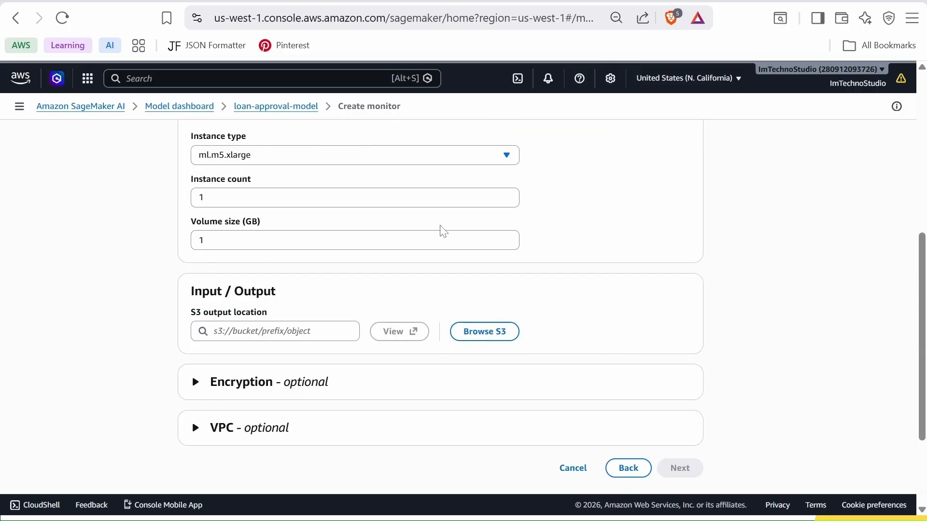
# Name the monitoring schedule loan-data-quality-monitor and select the existing IAM role AmazonSageMaker-ExecutionRole-20260531T233285
pyautogui.scroll(6, 503, 254)
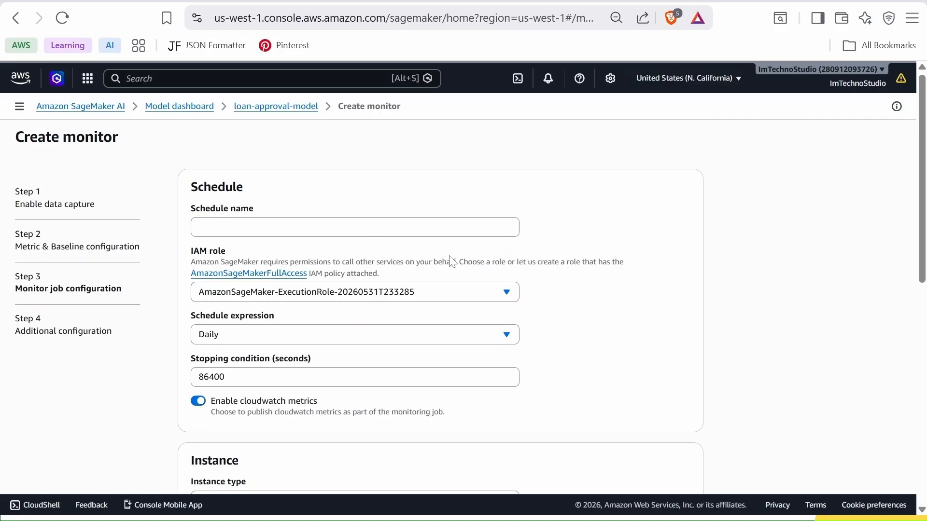
pyautogui.scroll(-1, 451, 262)
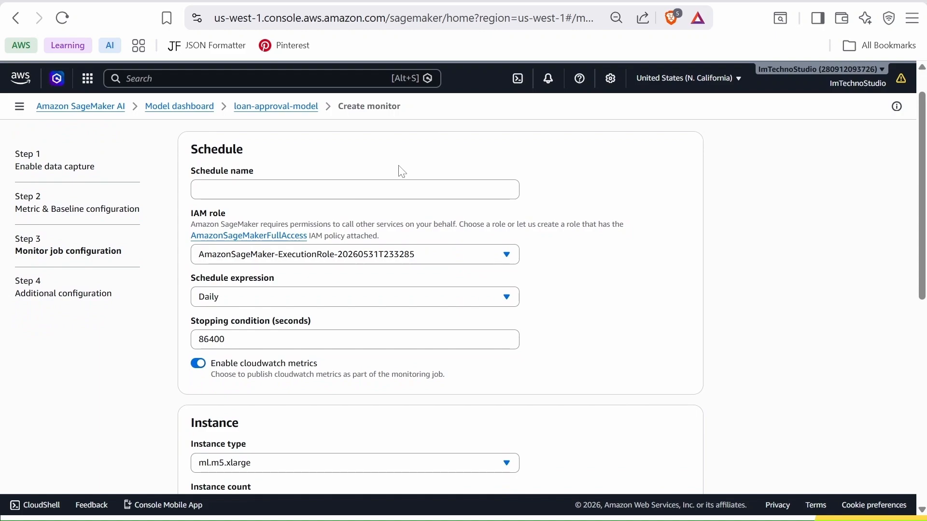
pyautogui.click(222, 190)
pyautogui.write('loan-data-quality-monitor')
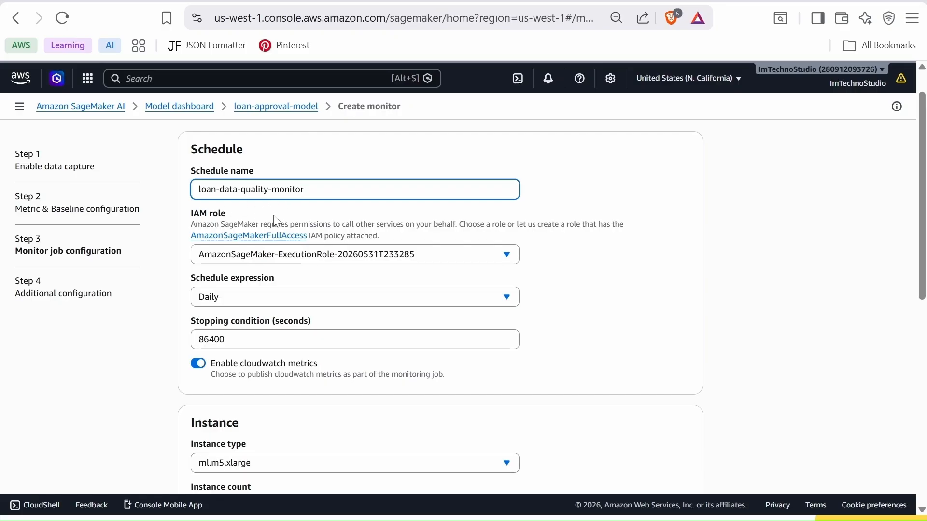
pyautogui.click(361, 262)
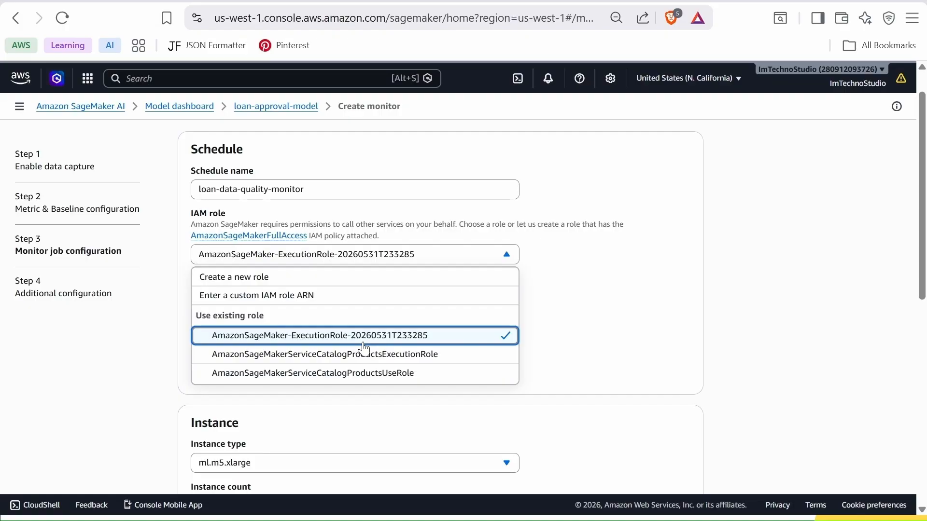
pyautogui.click(364, 348)
# Set the monitoring job's schedule expression to Hourly
pyautogui.scroll(-1, 252, 232)
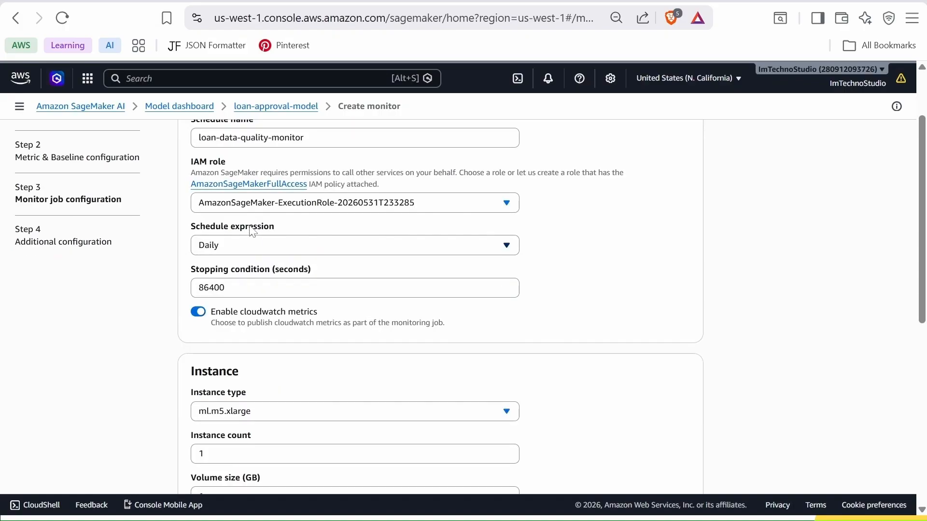
pyautogui.click(256, 245)
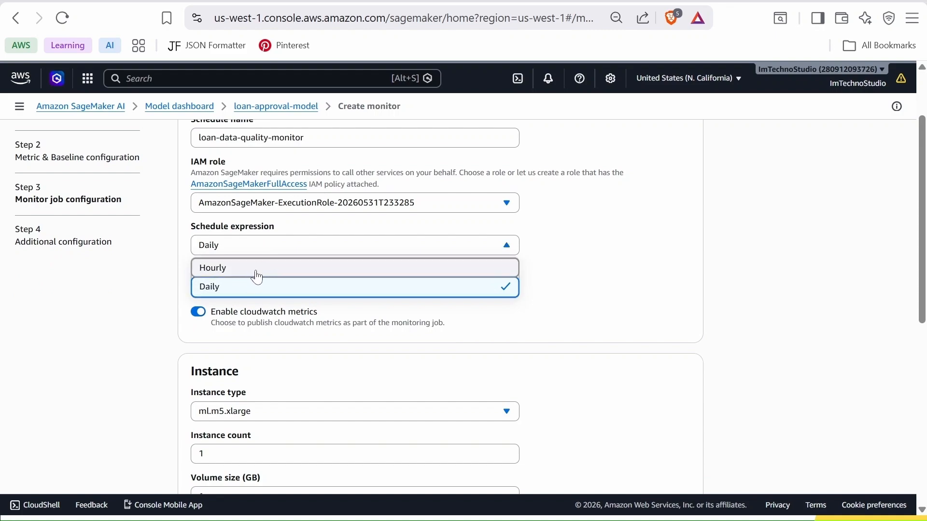
pyautogui.click(256, 272)
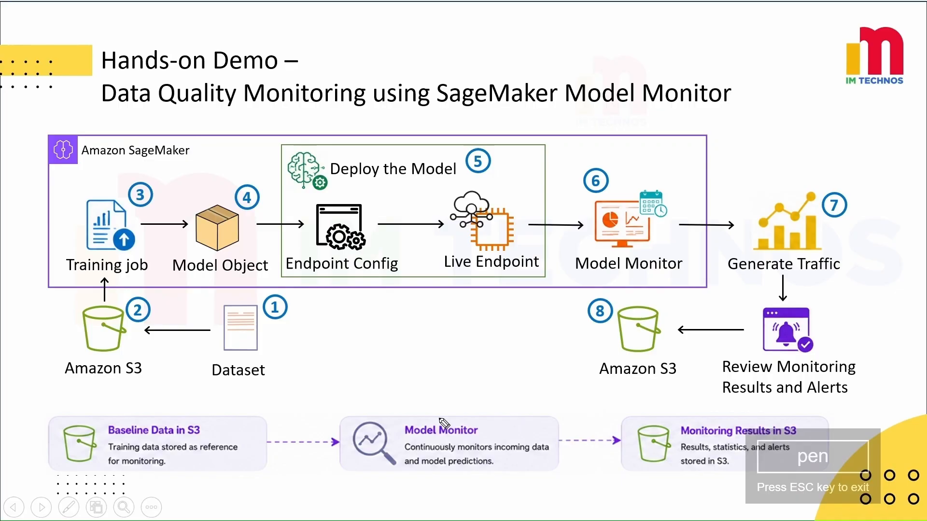
pyautogui.moveTo(439, 411); pyautogui.dragTo(455, 400)
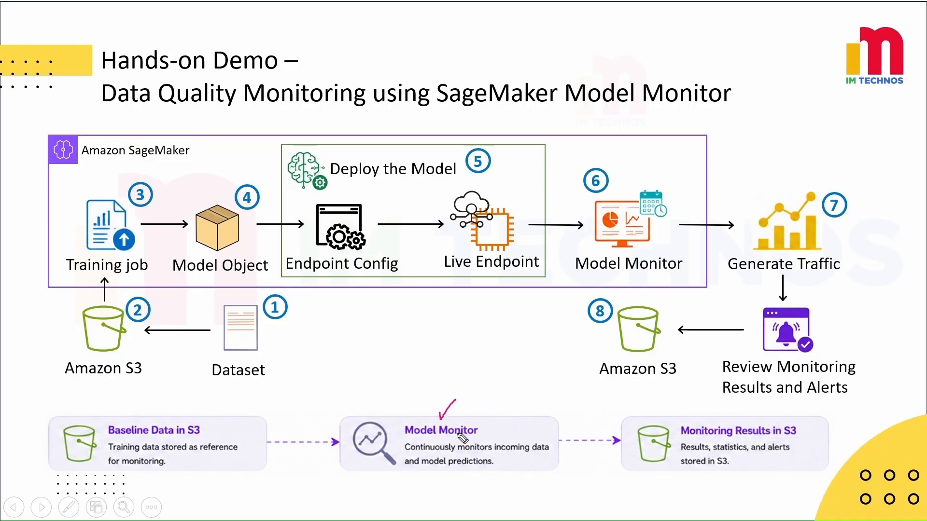
pyautogui.moveTo(155, 411); pyautogui.dragTo(181, 401)
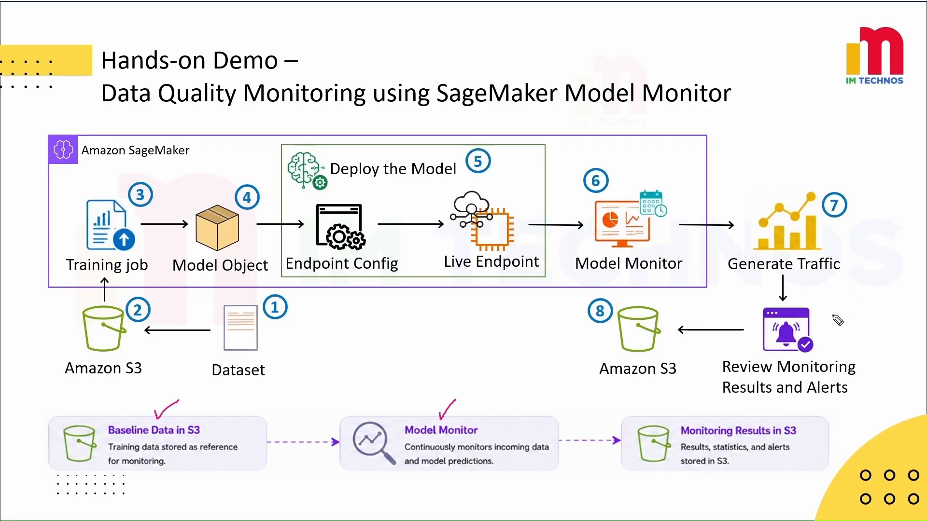
pyautogui.moveTo(819, 334); pyautogui.dragTo(837, 324)
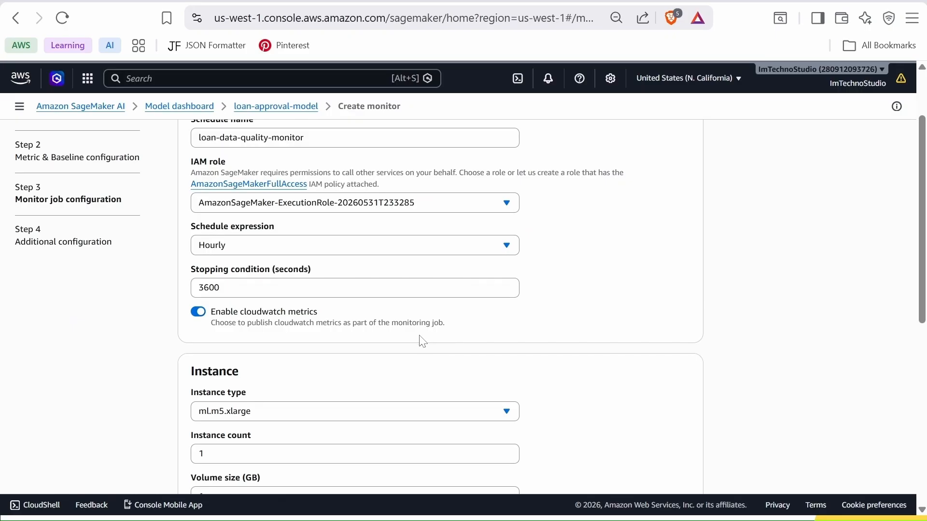
# Set the monitoring job's instance type to ml.c5.2xlarge
pyautogui.scroll(-1, 421, 342)
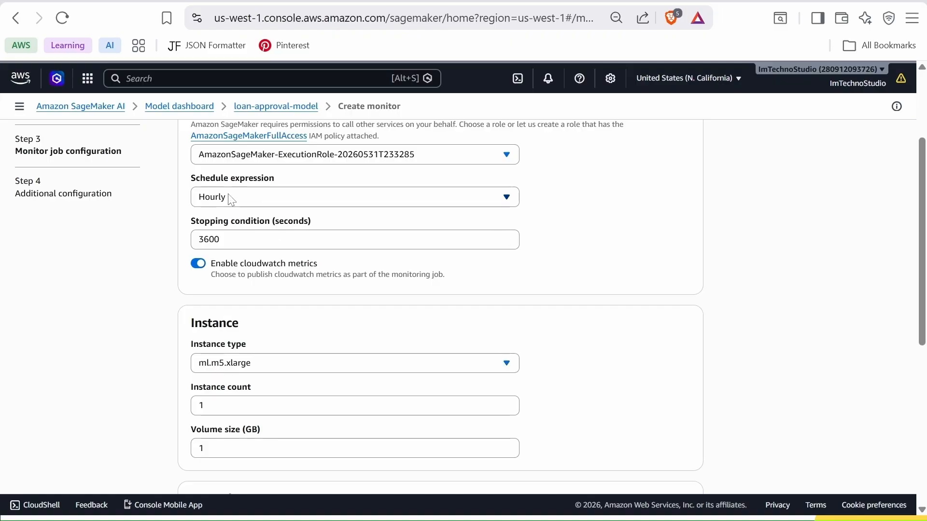
pyautogui.click(322, 366)
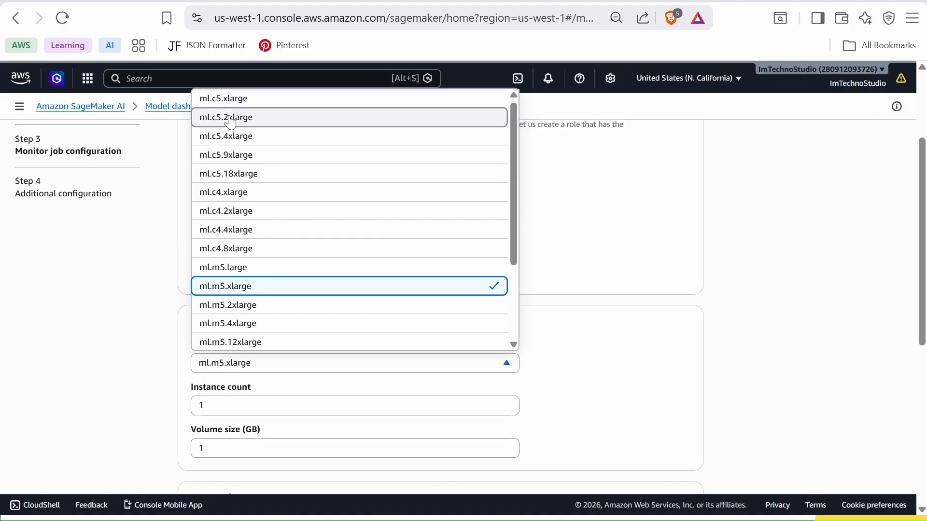
pyautogui.click(257, 123)
pyautogui.click(275, 368)
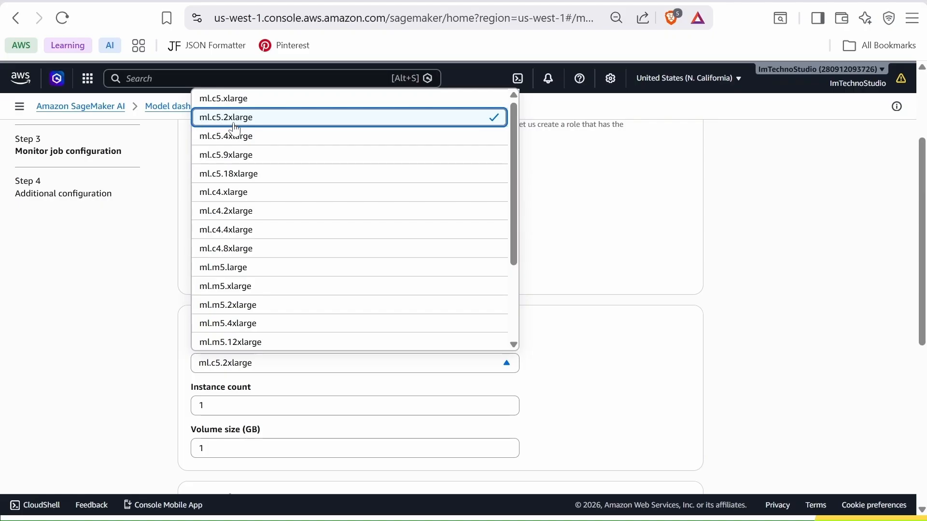
pyautogui.click(246, 124)
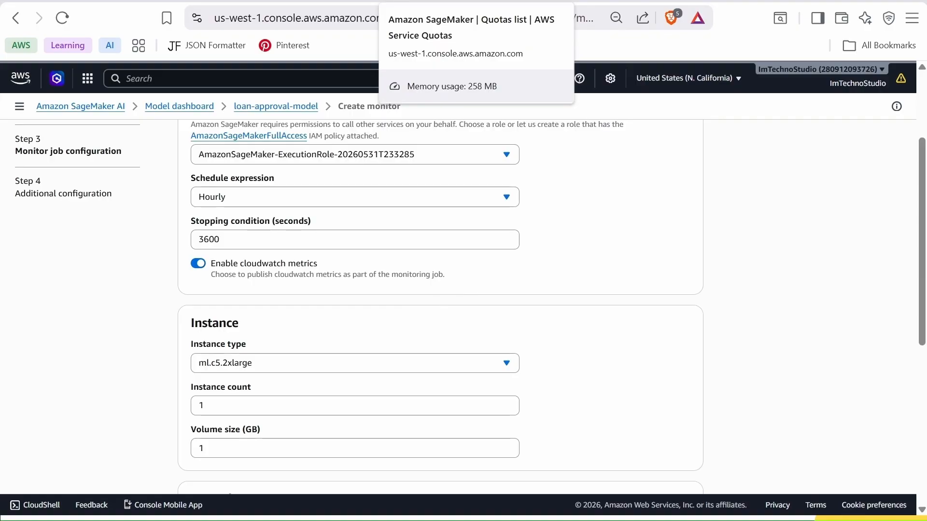
# Search the SageMaker service quotas for ml.c5.2xl and inspect the processing job usage quota's increase request without submitting it
pyautogui.click(480, 1)
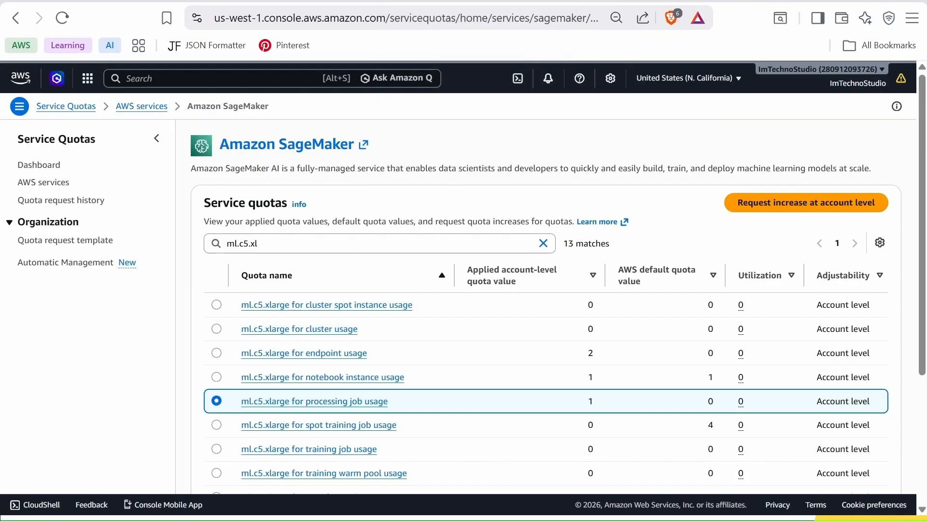
pyautogui.click(338, 244)
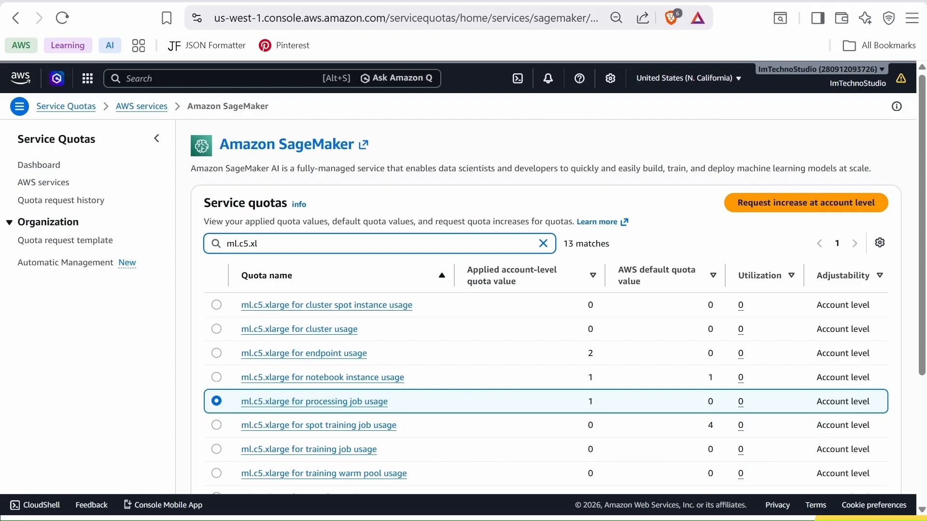
pyautogui.click(257, 244)
pyautogui.write('2')
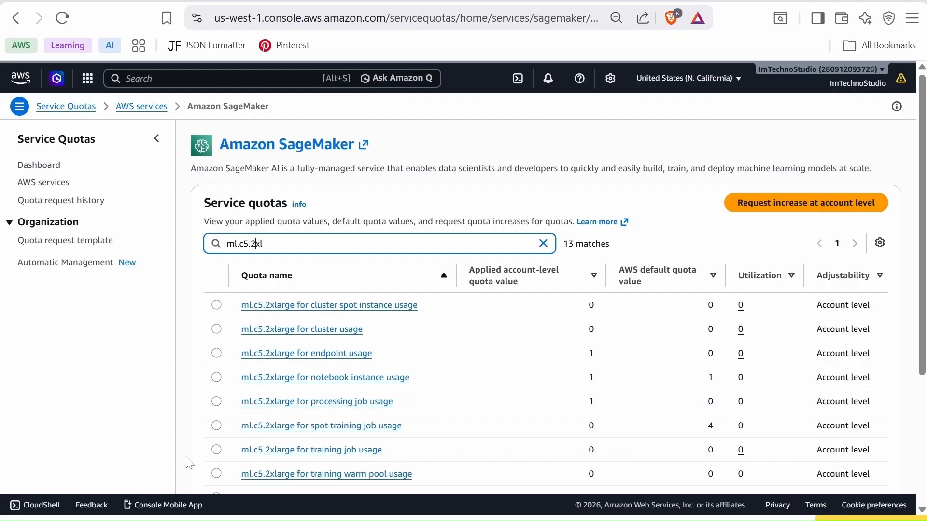
pyautogui.click(217, 403)
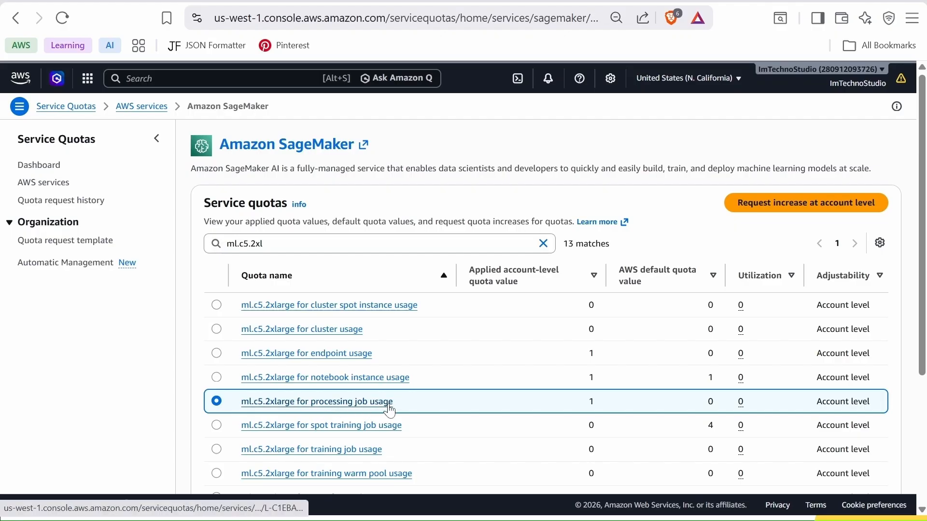
pyautogui.click(802, 205)
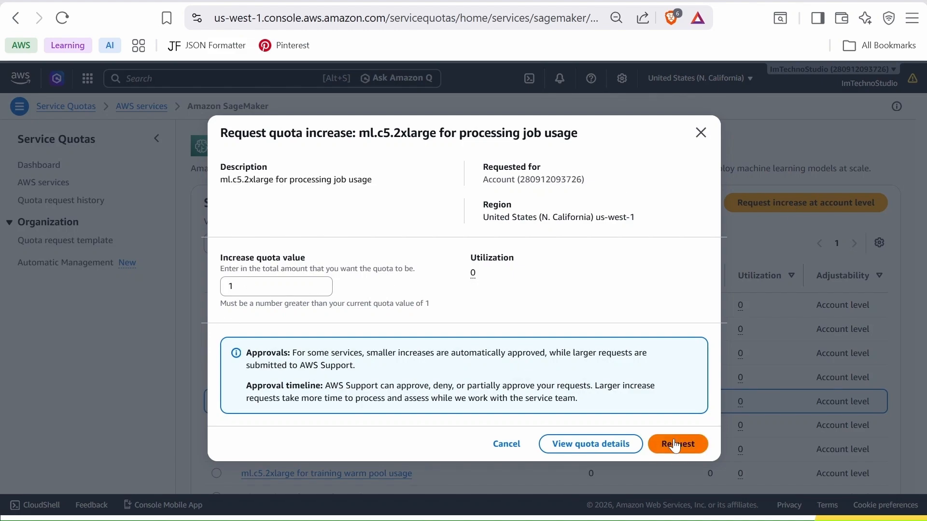
pyautogui.click(701, 134)
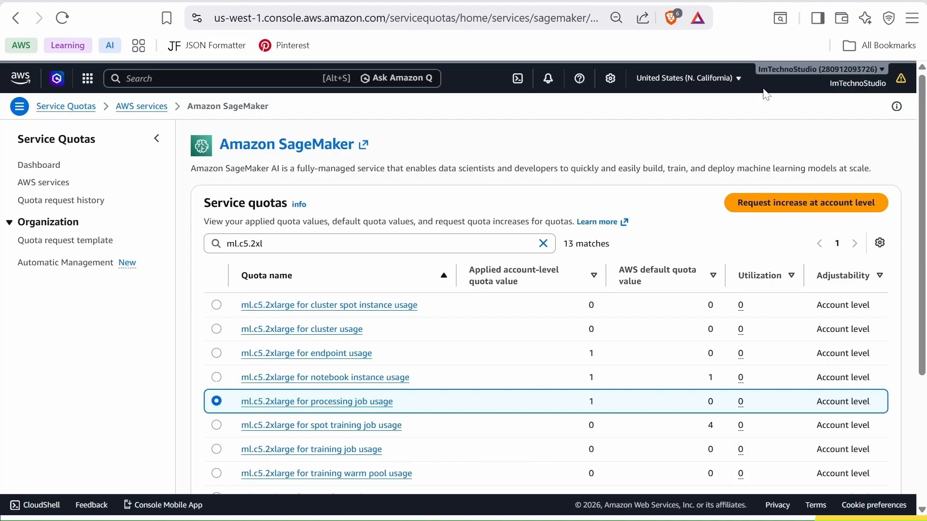
# Return to the monitor job configuration and disable CloudWatch metrics for the monitoring job
pyautogui.click(285, 0)
pyautogui.scroll(-1, 383, 329)
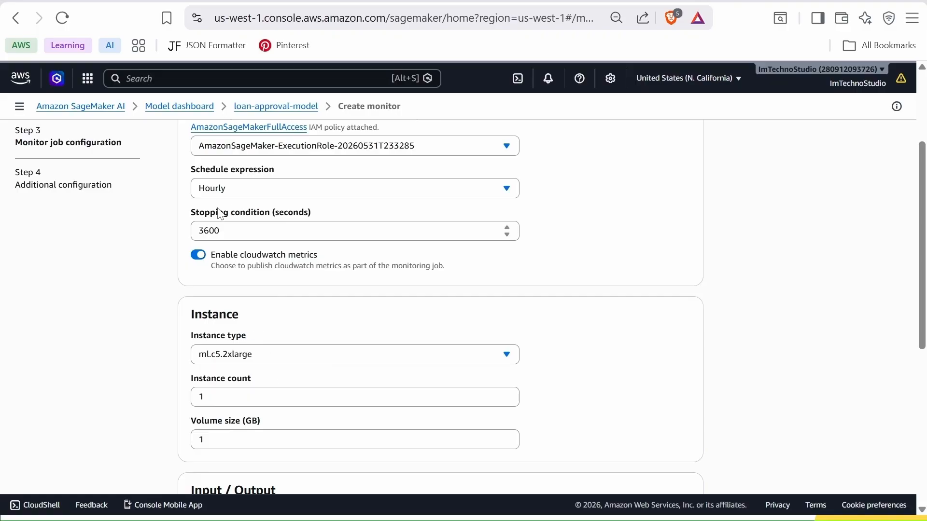
pyautogui.moveTo(211, 213); pyautogui.dragTo(250, 213)
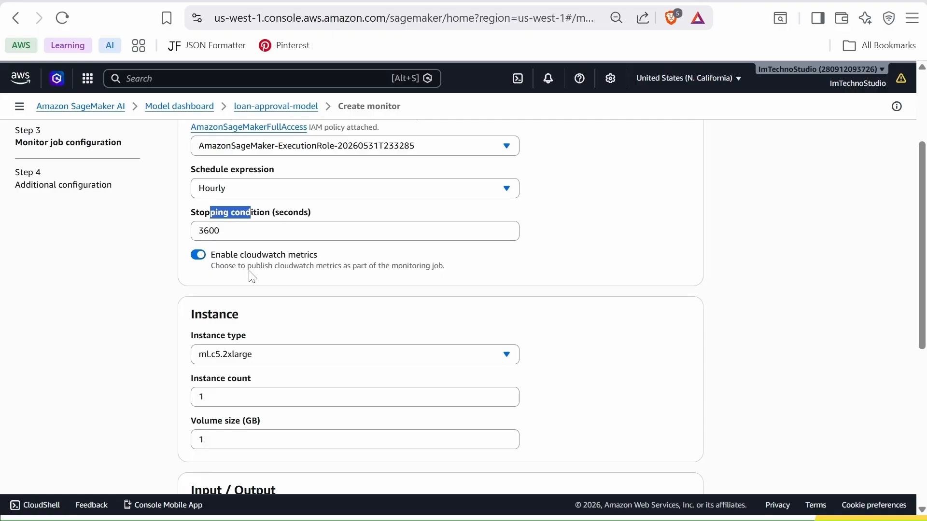
pyautogui.click(198, 255)
pyautogui.scroll(-4, 345, 369)
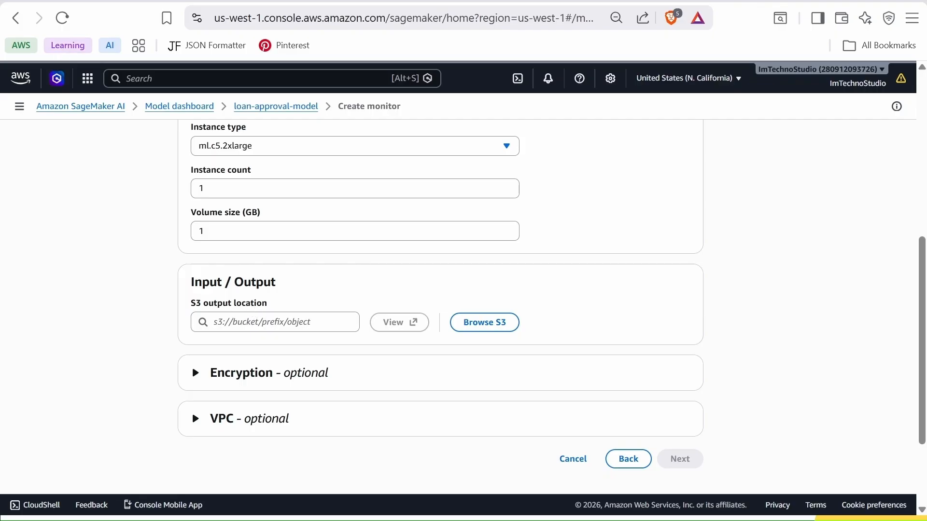
# Create a folder named MonitorOutput in the S3 bucket sagemaker-loan-demo-8764, without specifying an encryption key
pyautogui.click(62, 1)
pyautogui.click(187, 107)
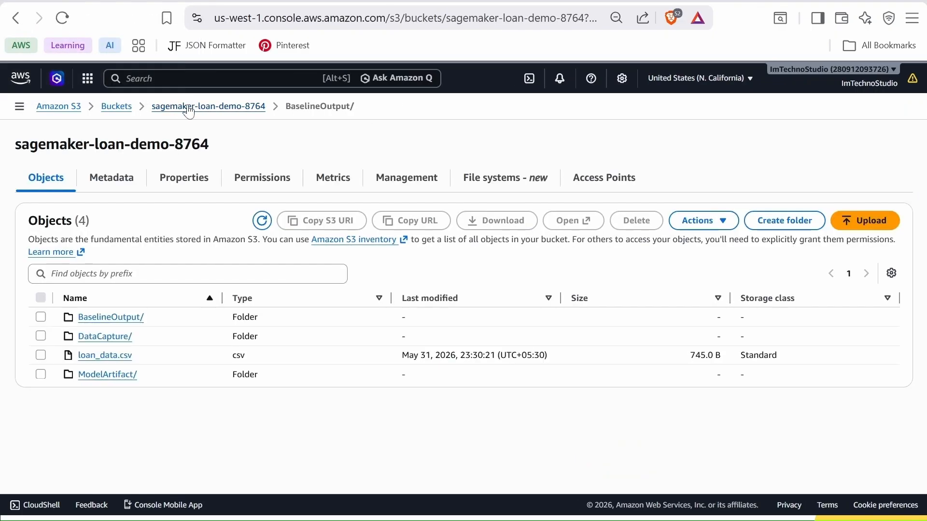
pyautogui.click(780, 223)
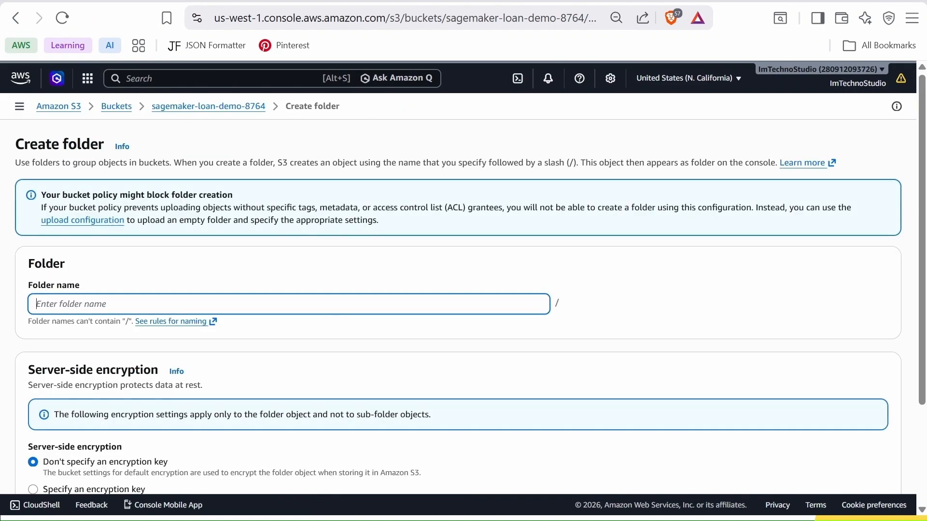
pyautogui.scroll(-1, 318, 306)
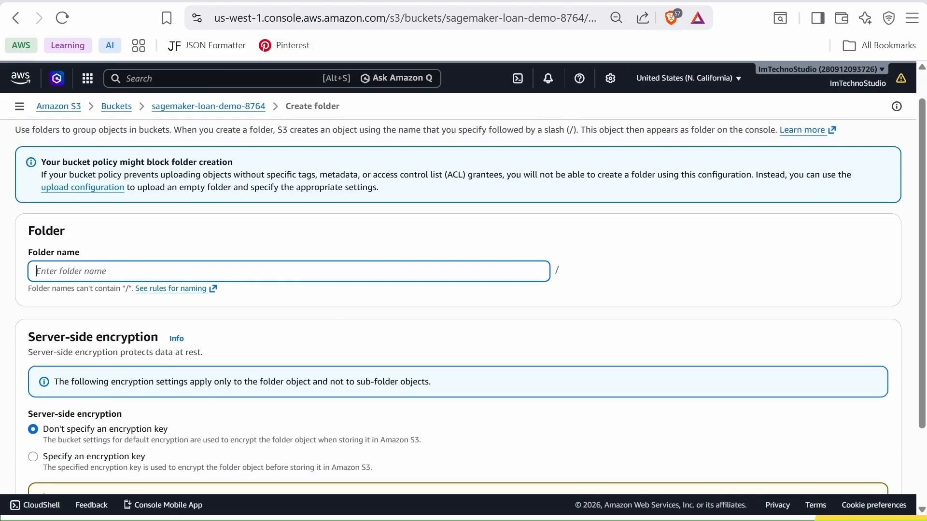
pyautogui.write('MonitorOutput')
pyautogui.scroll(-3, 623, 296)
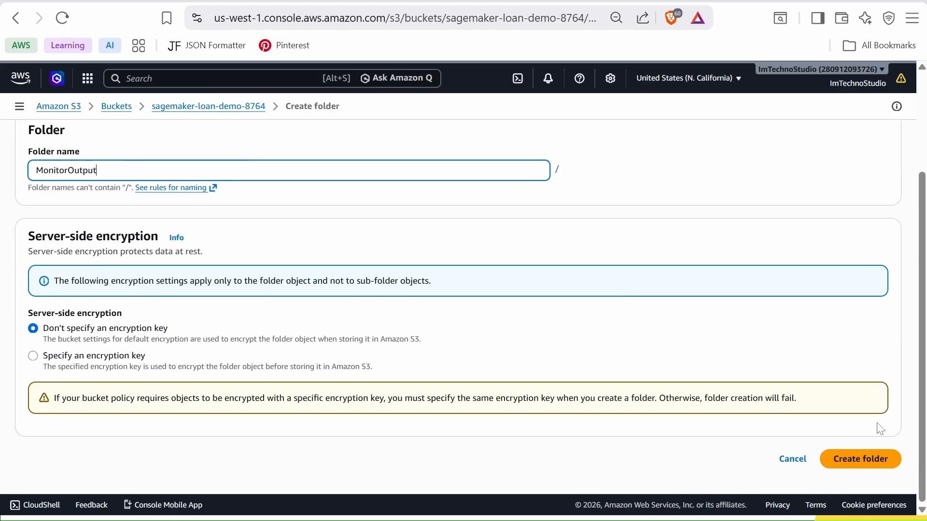
pyautogui.click(859, 458)
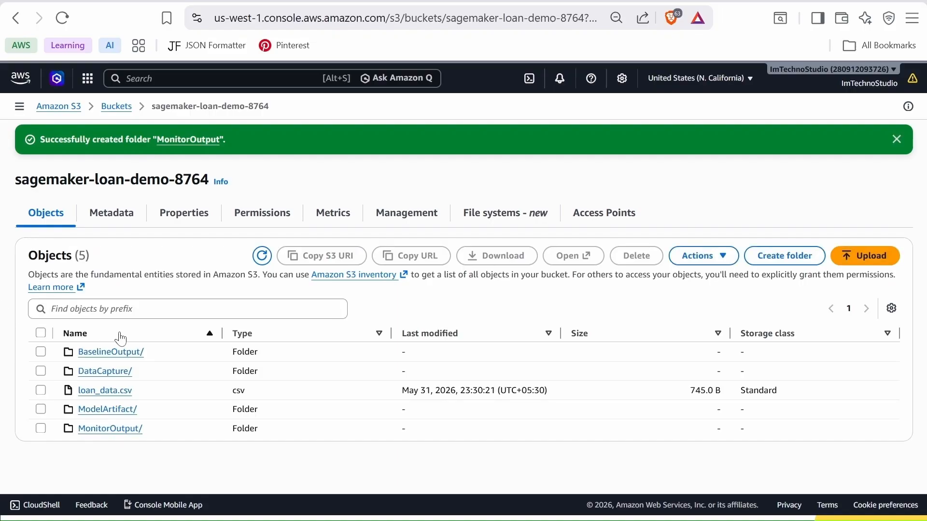
# Copy the MonitorOutput folder's S3 URI and set it as the monitoring job's S3 output location
pyautogui.click(112, 430)
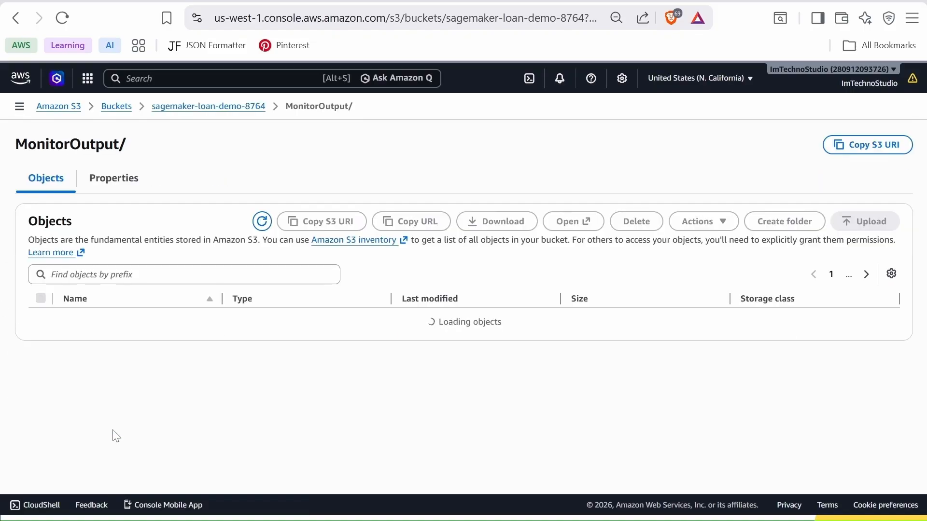
pyautogui.click(868, 147)
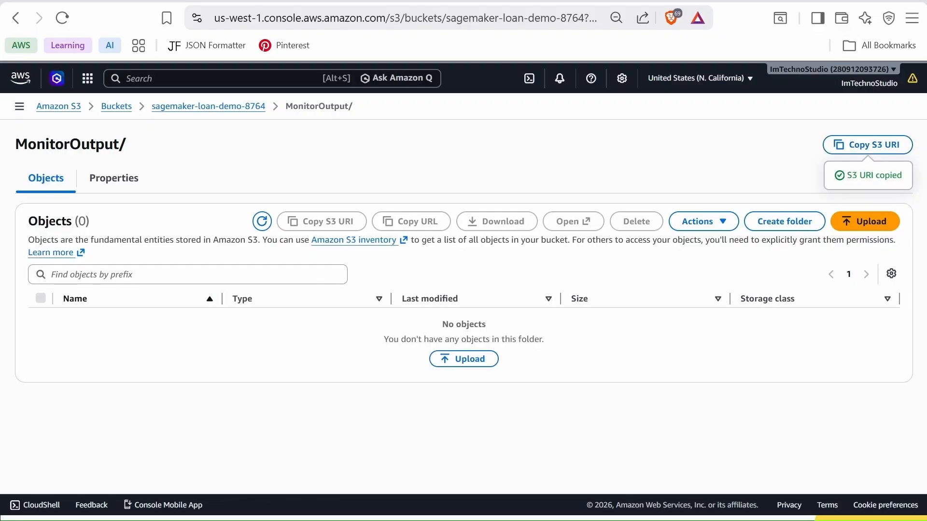
pyautogui.click(46, 1)
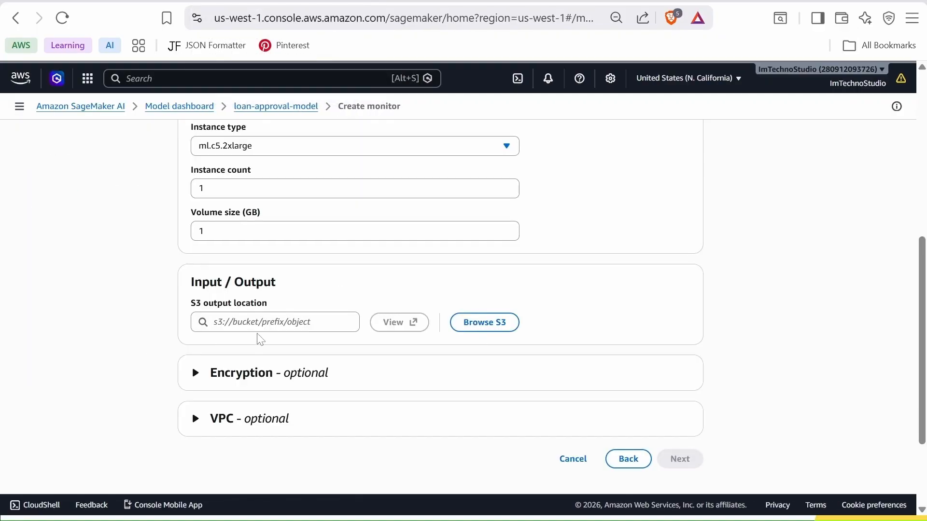
pyautogui.click(234, 322)
pyautogui.hotkey('ctrl', 'v')
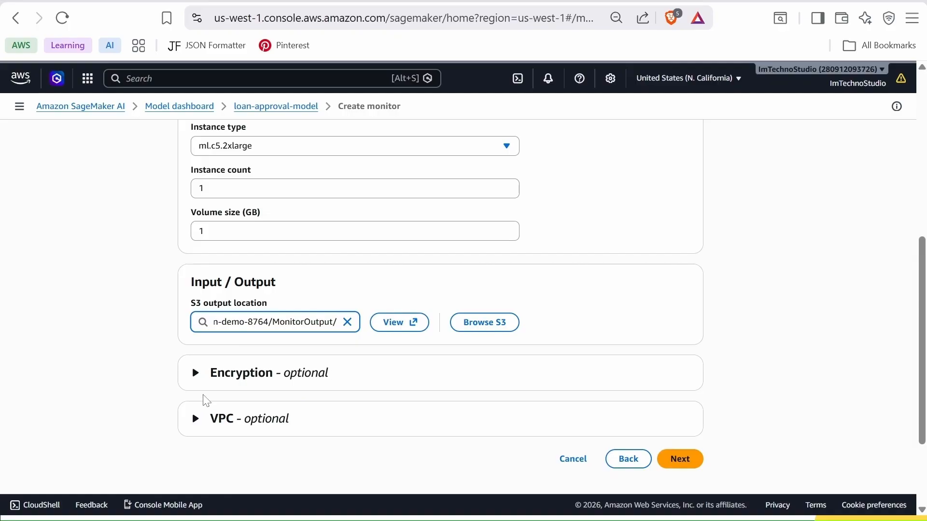
# Submit the monitor with the post analytics and record processor source URIs left empty
pyautogui.scroll(3, 609, 288)
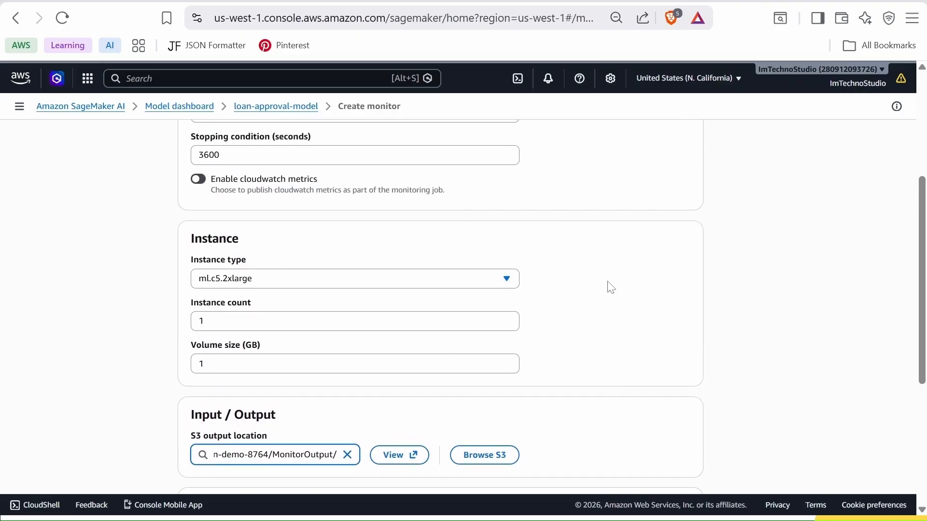
pyautogui.scroll(-5, 599, 286)
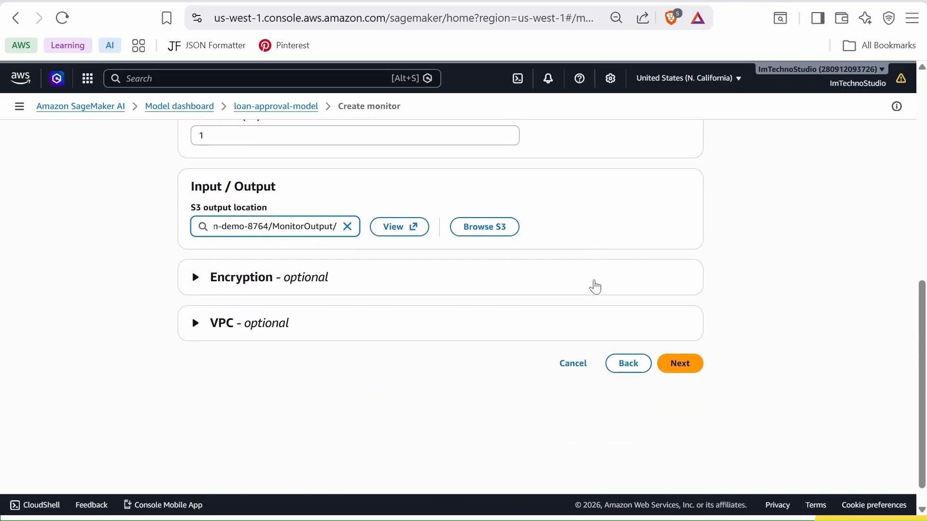
pyautogui.click(681, 365)
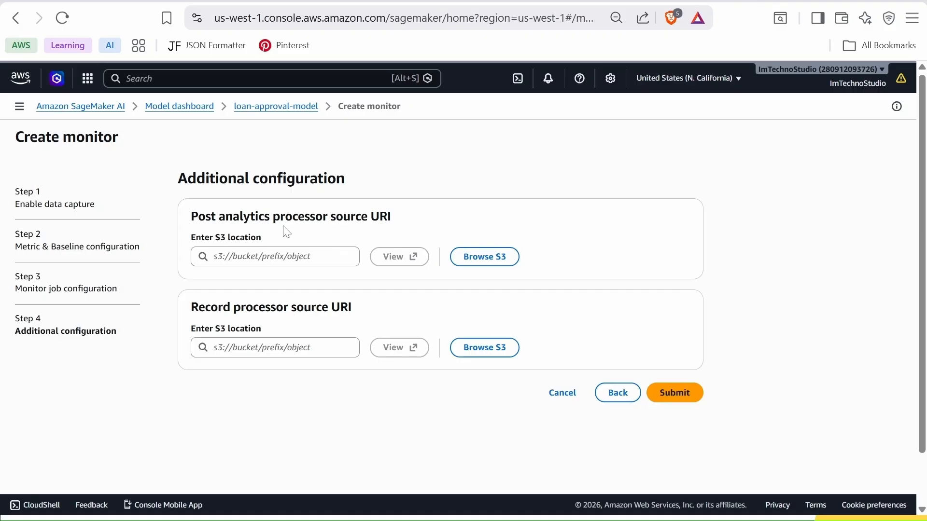
pyautogui.click(675, 396)
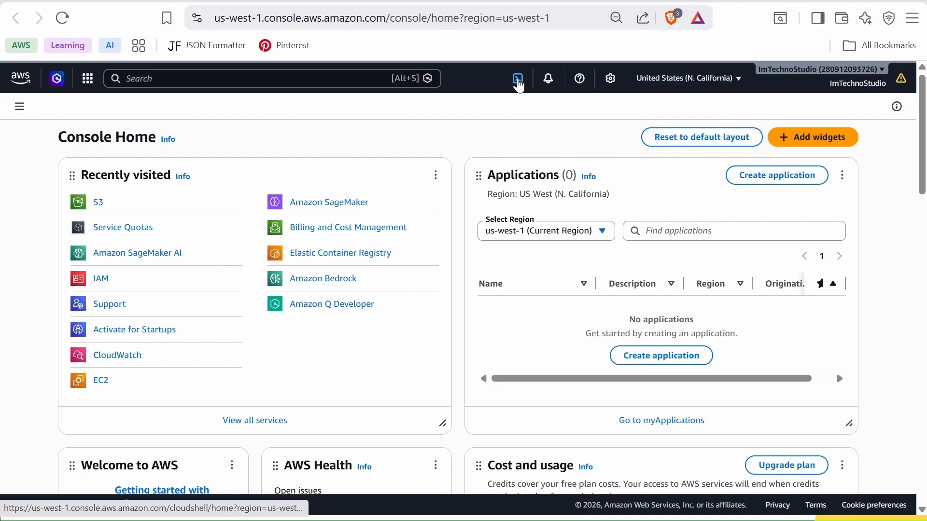
# Open CloudShell and write the multi-row loan test data, from 85,400000,200000 through 27,8000,60000, to payload.csv
pyautogui.click(518, 83)
pyautogui.click(623, 391)
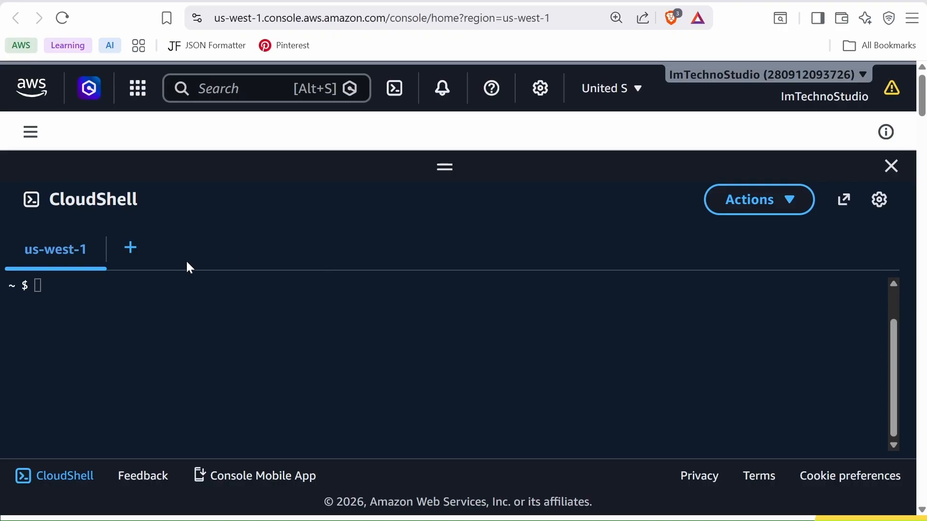
pyautogui.write('echo -e "85,400000,200000\\n90,500000,250000\\n95,700000,350000\\n80,300000,150000\\n75,350000,180000\\n70,250000,120000\\n65,200000,90000\\n60,150000,80000\\n10,5000,1000\\n8,3000,800\\n7,2000,300\\n12,7000,1500\\n15,8000,2000\\n20,1000,500\\n18,12000,9000\\n25,500000,2000\\n40,10000,50000\\n45,12000,70000\\n30,2000,60000\\n35,15000,80000\\n50,20000,100000\\n55,25000,120000\\n22,6000,1200\\n28,7000,2000\\n32,9000,4000\\n42,300000,5000\\n48,350000,8000\\n52,400000,10000\\n38,15000,90000\\n27,8000,60000" > payload.csv')
pyautogui.press('Return')
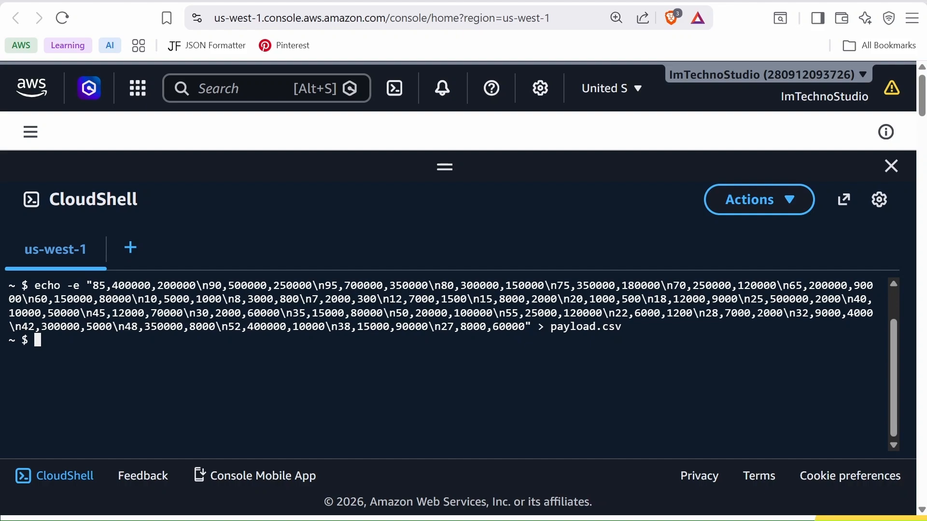
# Invoke loan-endpoint with payload.csv as text/csv, save the response to output.txt, and display the file's predictions
pyautogui.write('aws sagemaker-runtime invoke-endpoint \\ --endpoint-name loan-endpoint \\ --body fileb://payload.csv \\ --content-type text/csv \\ output.txt')
pyautogui.press('Return')
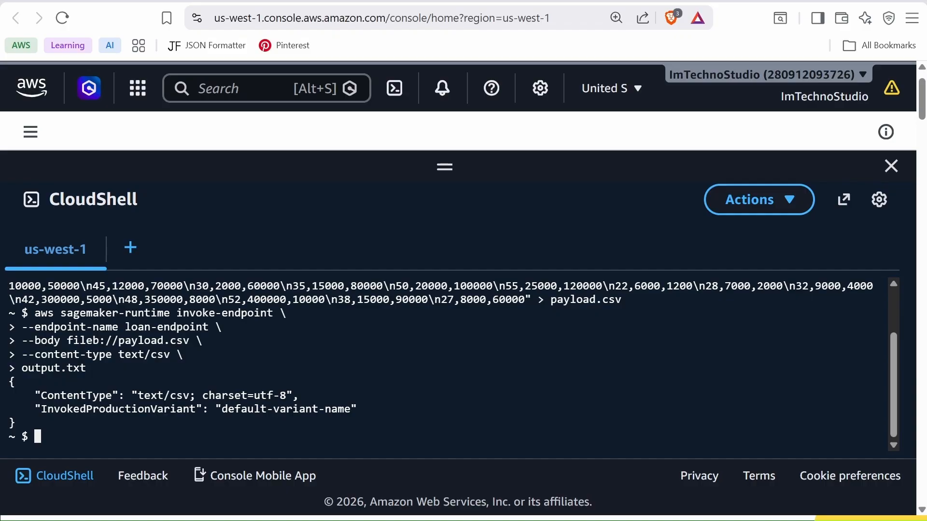
pyautogui.write('cat out')
pyautogui.press('Tab')
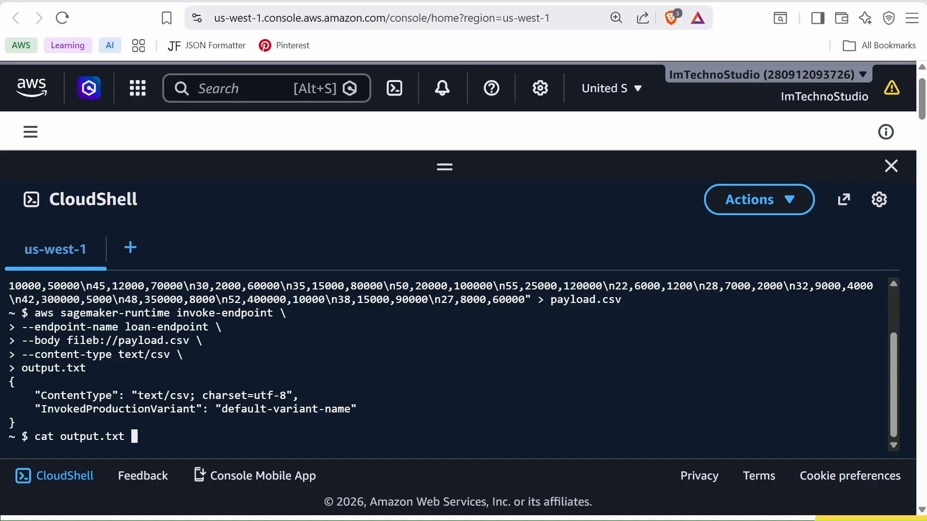
pyautogui.press('Return')
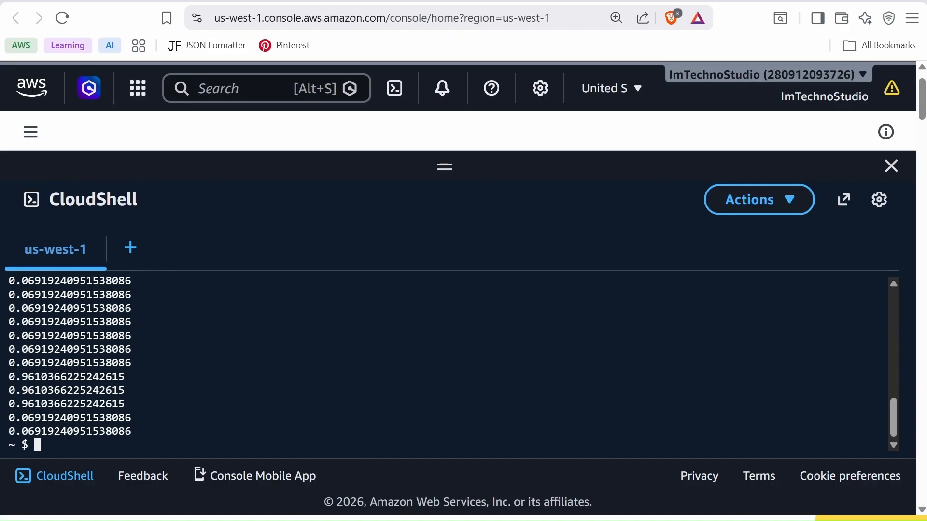
pyautogui.scroll(8, 449, 362)
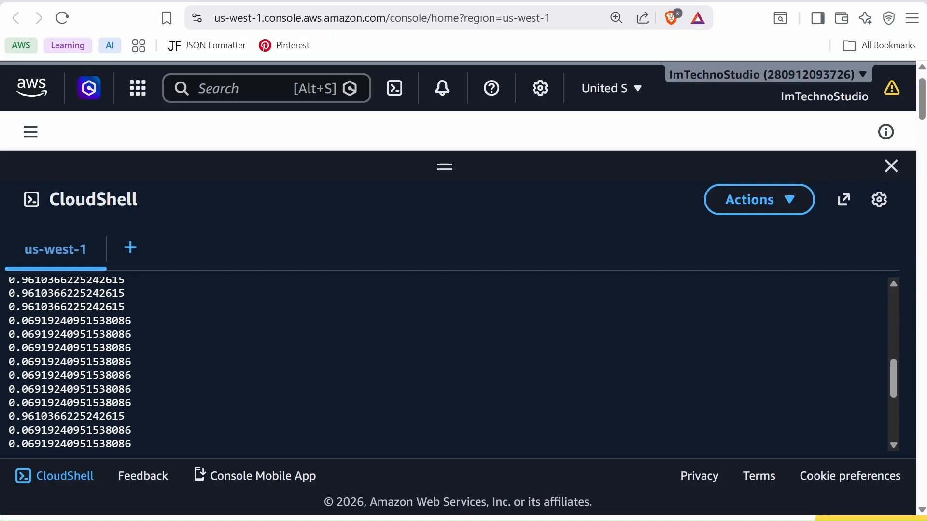
pyautogui.scroll(5, 449, 362)
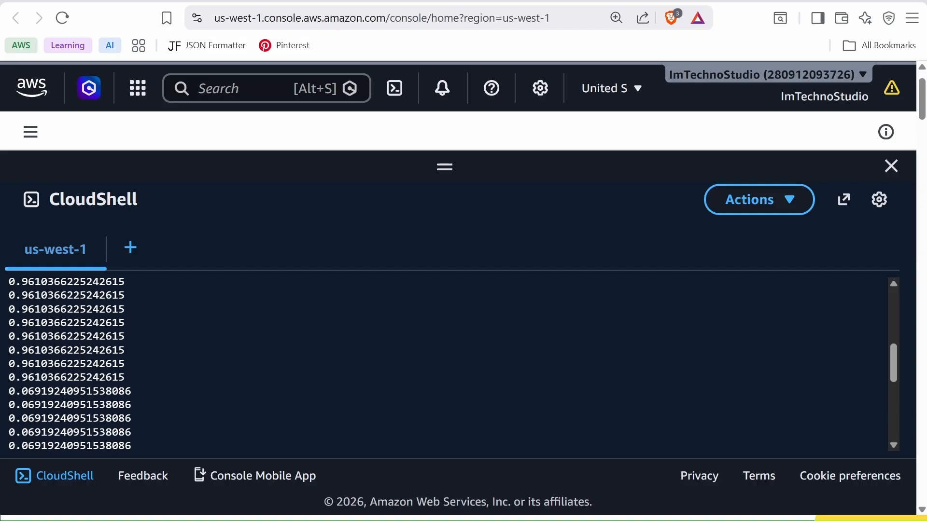
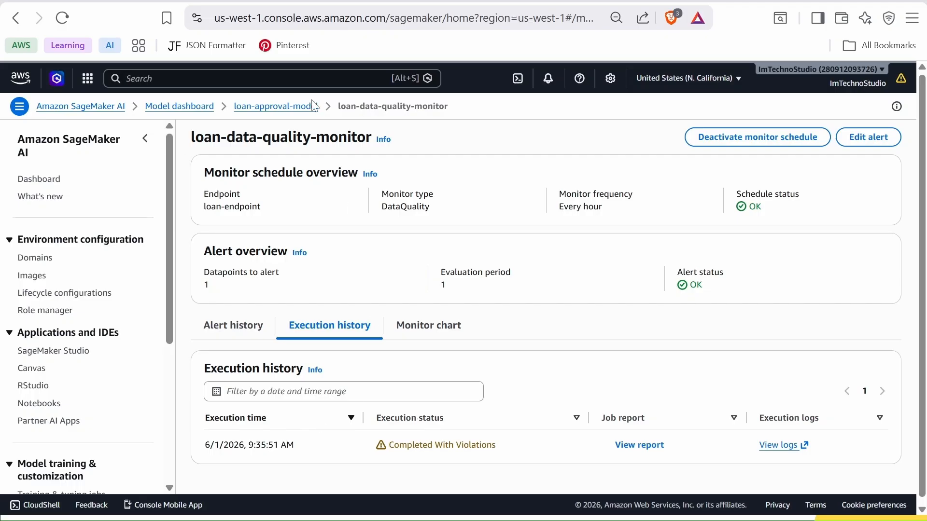
# Download the captured JSONL file from DataCapture/loan-endpoint/default-variant-name/2026/06/01/02/ in S3 and examine its input and output data in a text editor
pyautogui.click(26, 1)
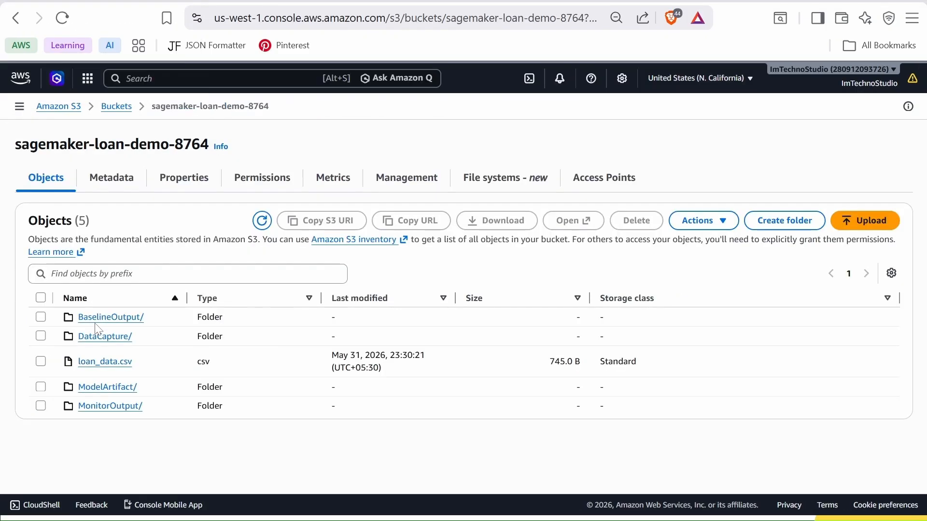
pyautogui.click(102, 338)
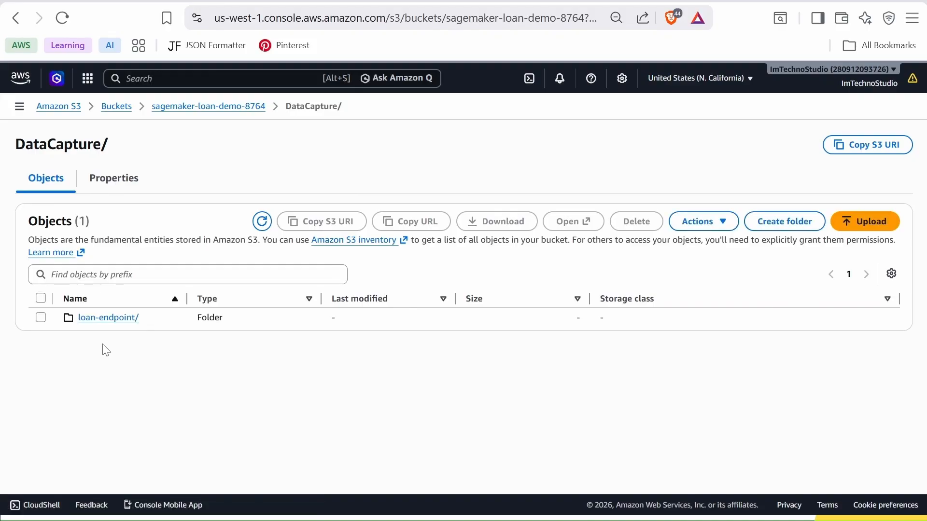
pyautogui.click(114, 320)
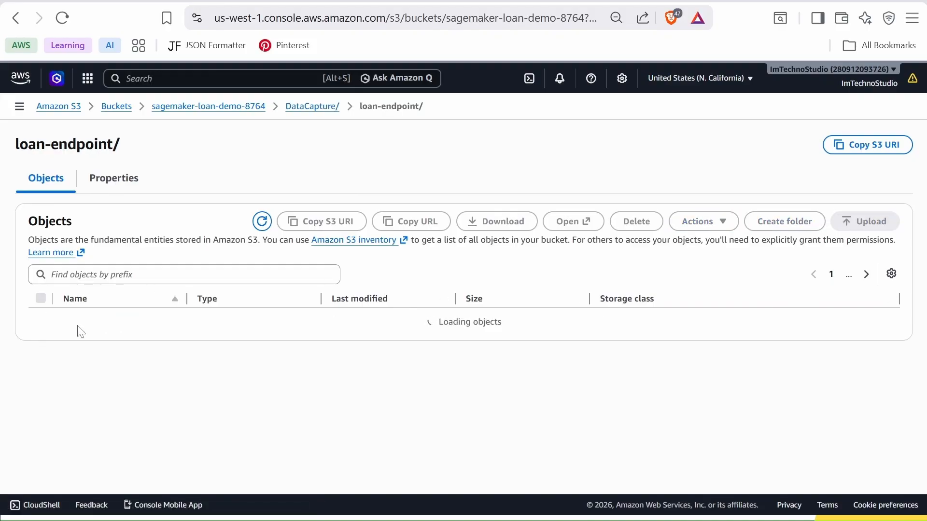
pyautogui.click(83, 319)
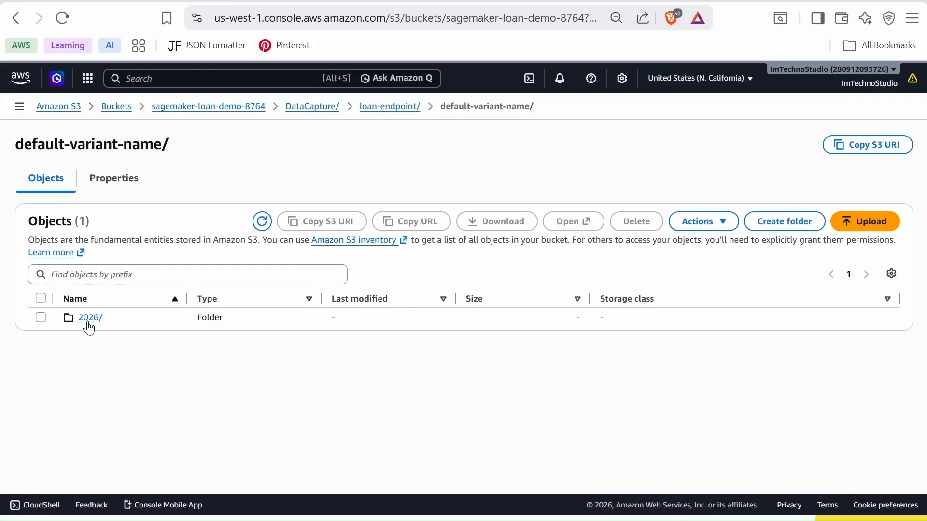
pyautogui.click(89, 318)
pyautogui.click(86, 320)
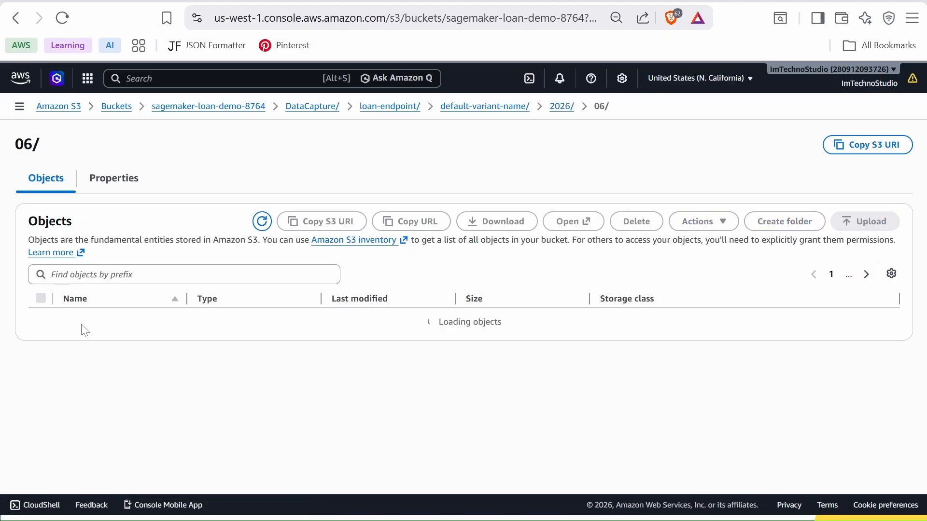
pyautogui.click(83, 320)
pyautogui.click(85, 334)
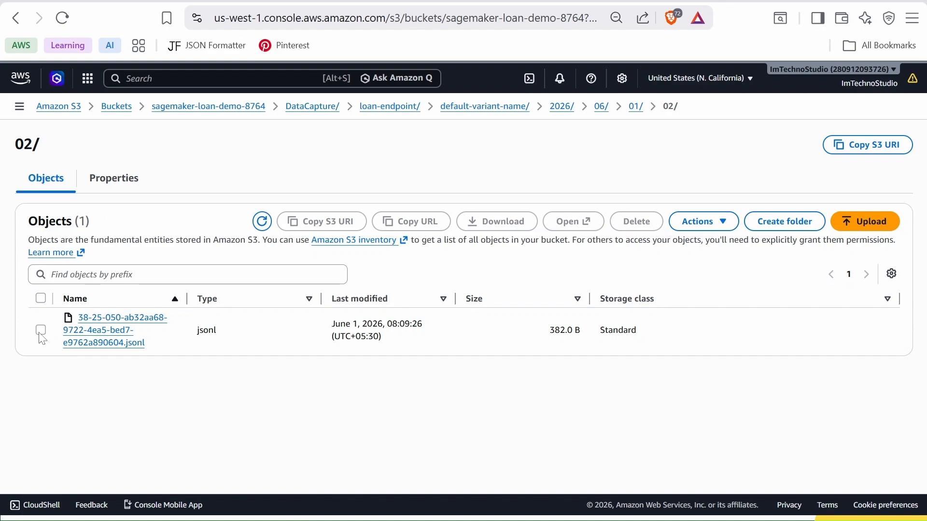
pyautogui.click(41, 332)
pyautogui.click(492, 222)
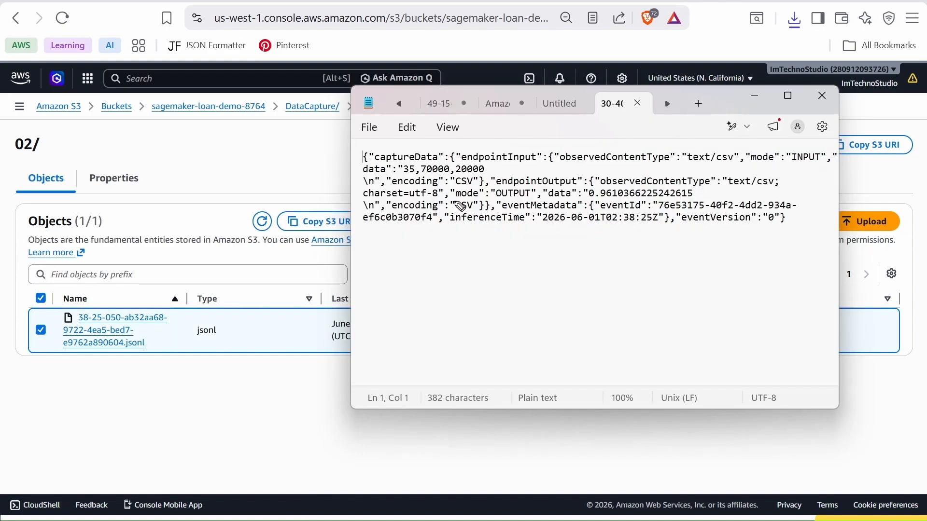
pyautogui.moveTo(416, 183)
pyautogui.mouseDown()
pyautogui.moveTo(502, 176)
pyautogui.moveTo(401, 172)
pyautogui.moveTo(415, 179)
pyautogui.mouseUp()
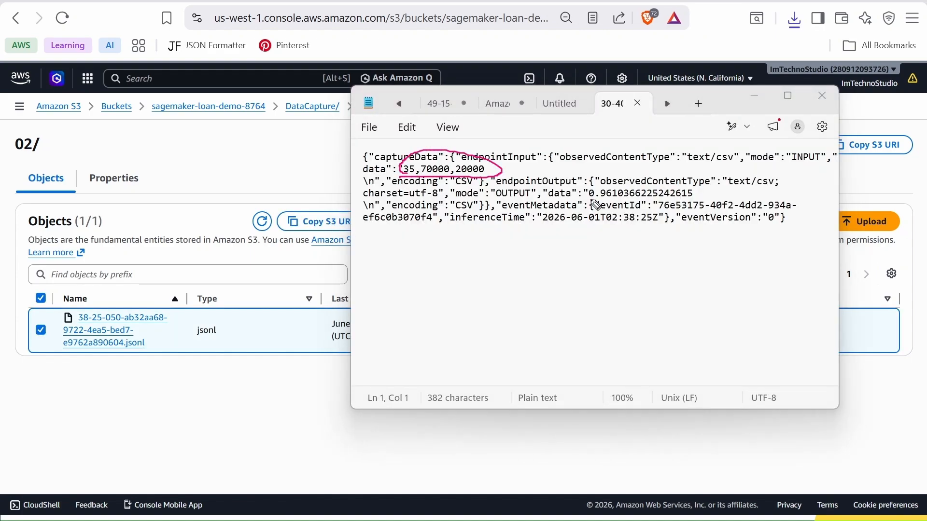
pyautogui.moveTo(580, 202); pyautogui.dragTo(695, 198)
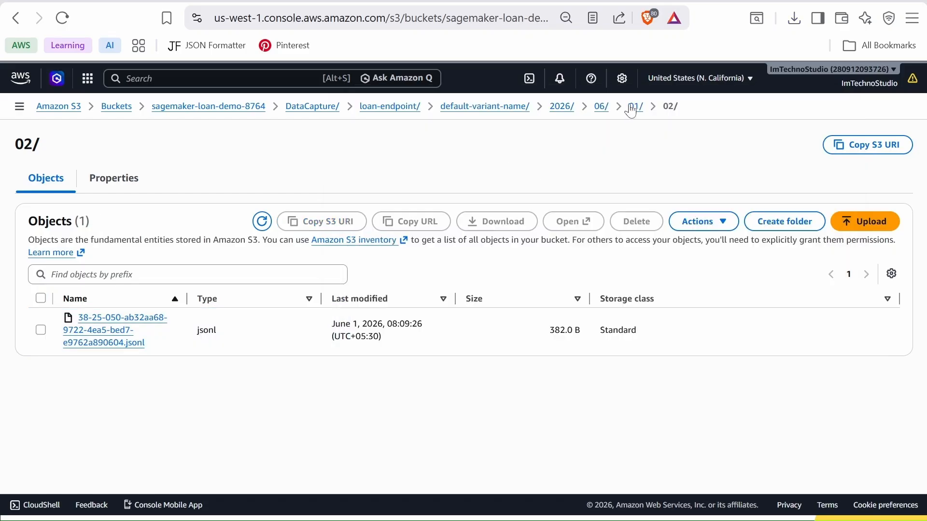
# Go to the 03/ folder under 2026/06/01/ and open its captured JSONL file for inspection
pyautogui.click(635, 107)
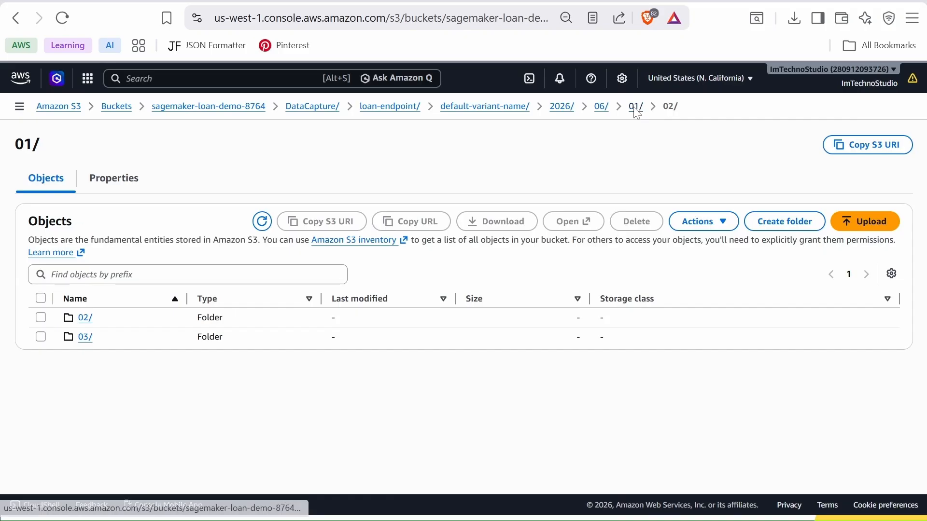
pyautogui.click(84, 337)
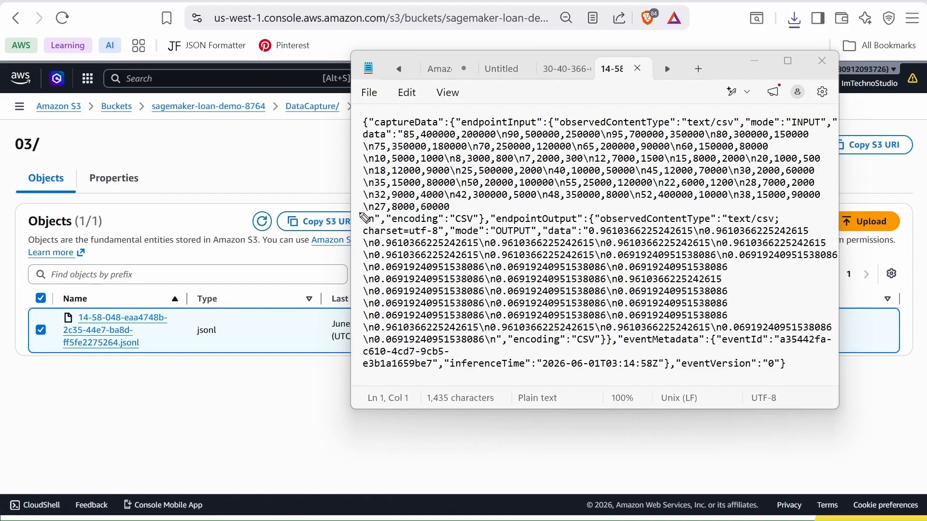
# Review the captured endpoint input rows and the output predictions in the 03/ folder's JSONL file
pyautogui.moveTo(371, 129); pyautogui.dragTo(370, 206)
pyautogui.moveTo(370, 237); pyautogui.dragTo(370, 332)
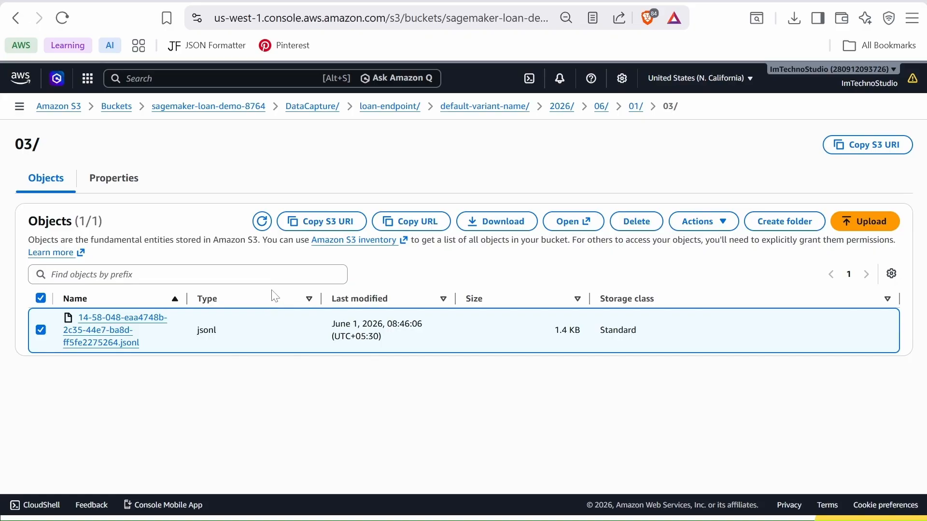
# Open BaselineOutput/ in the sagemaker-loan-demo-8764 bucket and examine the Approved, Age, Income and Loan_amount constraints in constraints.json
pyautogui.click(196, 107)
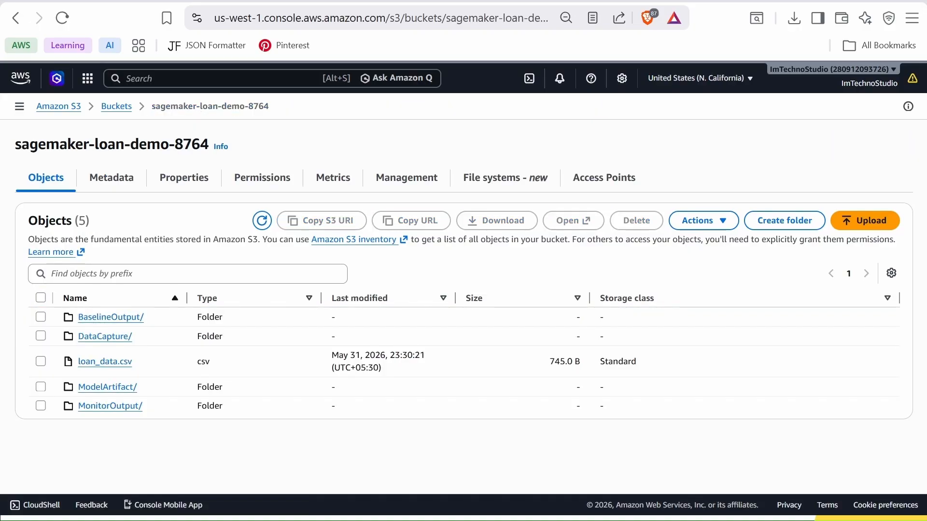
pyautogui.click(112, 319)
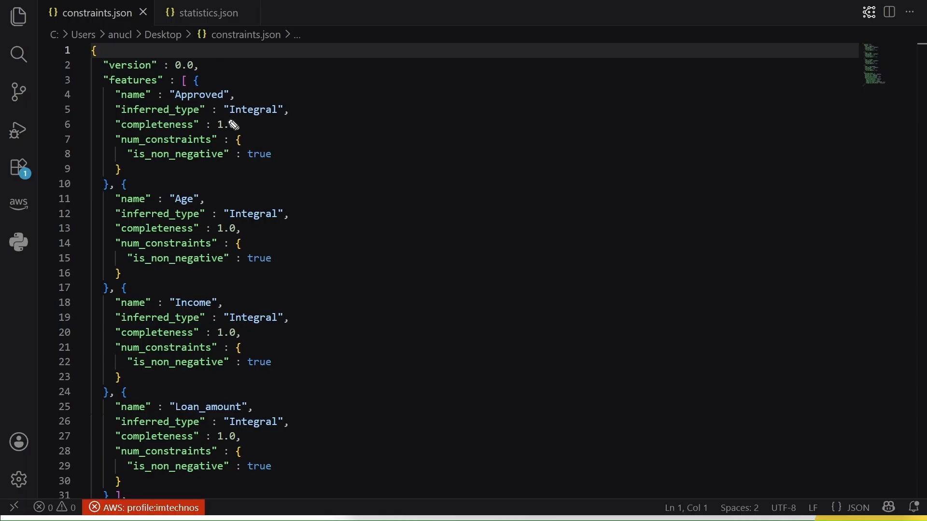
pyautogui.moveTo(239, 96); pyautogui.dragTo(254, 93)
pyautogui.moveTo(208, 198); pyautogui.dragTo(222, 192)
pyautogui.moveTo(223, 295); pyautogui.dragTo(236, 289)
pyautogui.moveTo(252, 406); pyautogui.dragTo(262, 402)
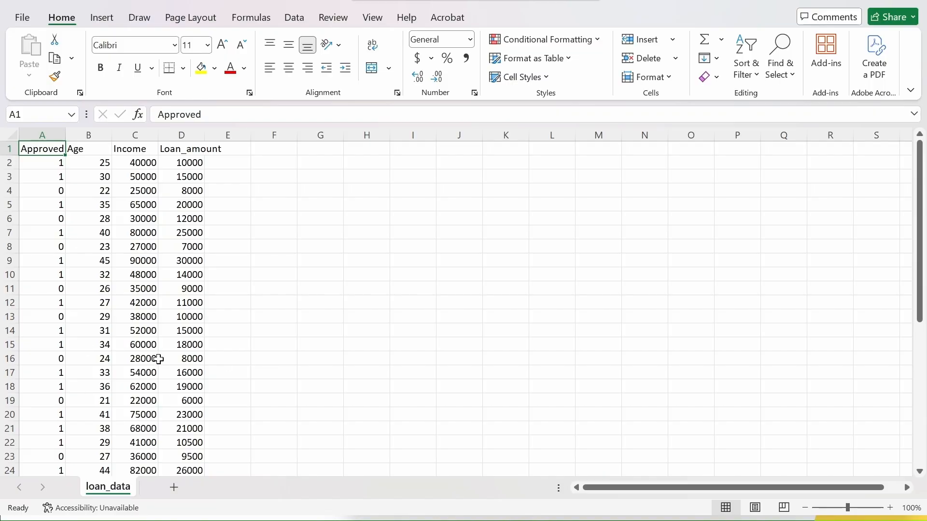
# Look through all rows of the loan_data baseline dataset in the spreadsheet
pyautogui.scroll(-6, 156, 357)
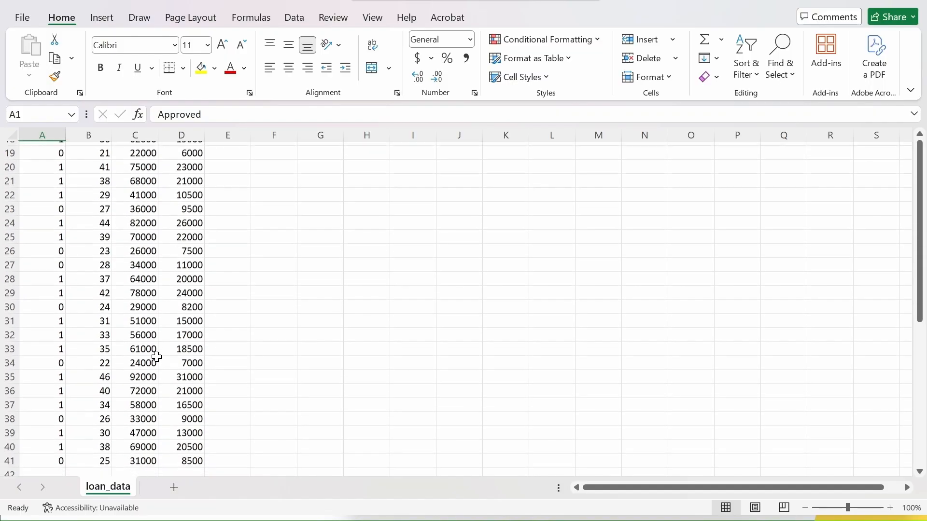
pyautogui.scroll(-4, 155, 352)
pyautogui.scroll(1, 94, 314)
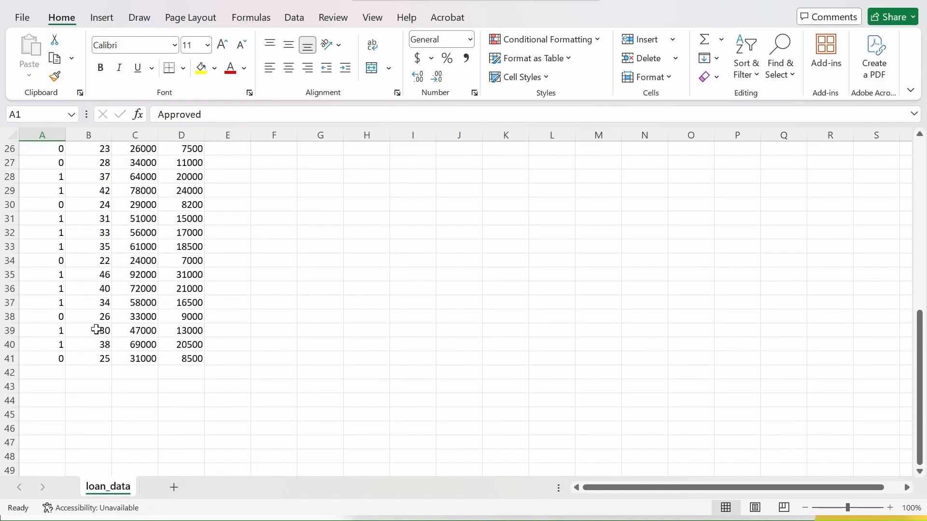
pyautogui.scroll(8, 96, 329)
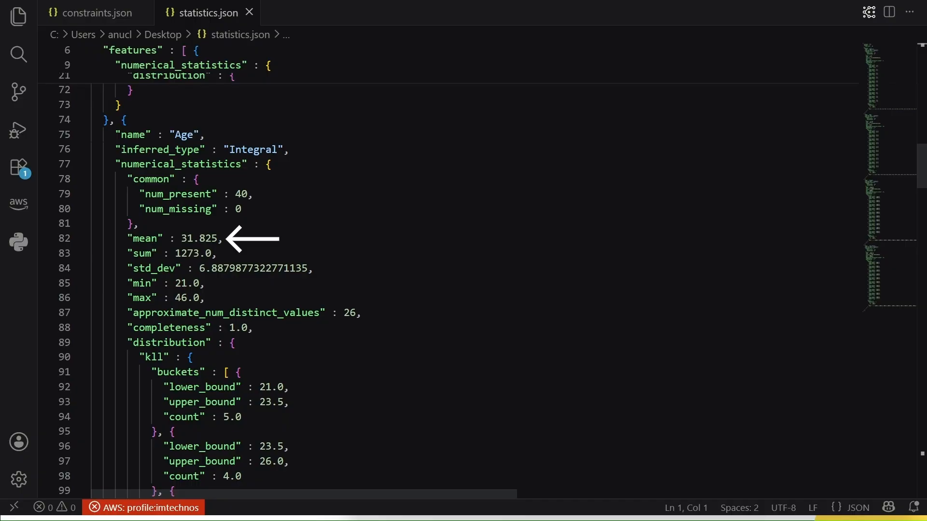
# Examine the baseline mean, range and distribution statistics for Age, Income and Loan_amount in statistics.json
pyautogui.scroll(-15, 464, 289)
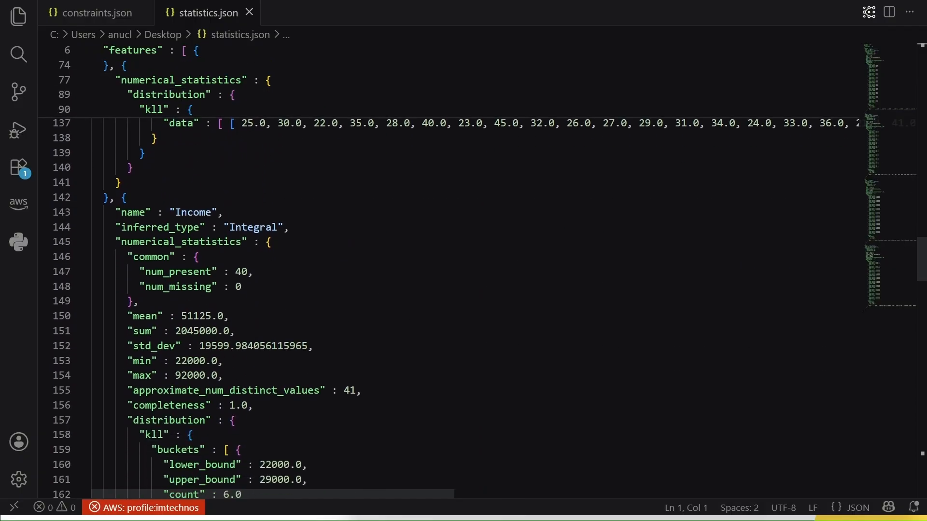
pyautogui.scroll(-1, 463, 309)
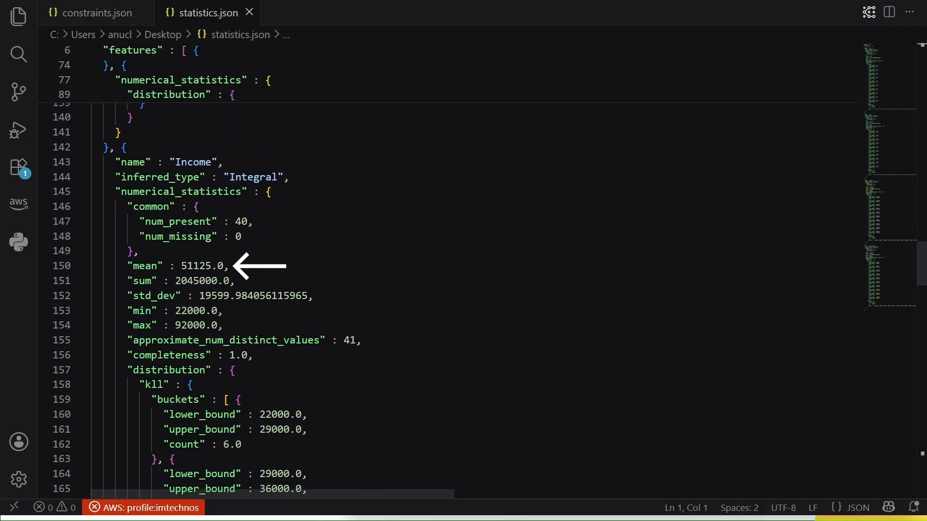
pyautogui.scroll(-20, 463, 290)
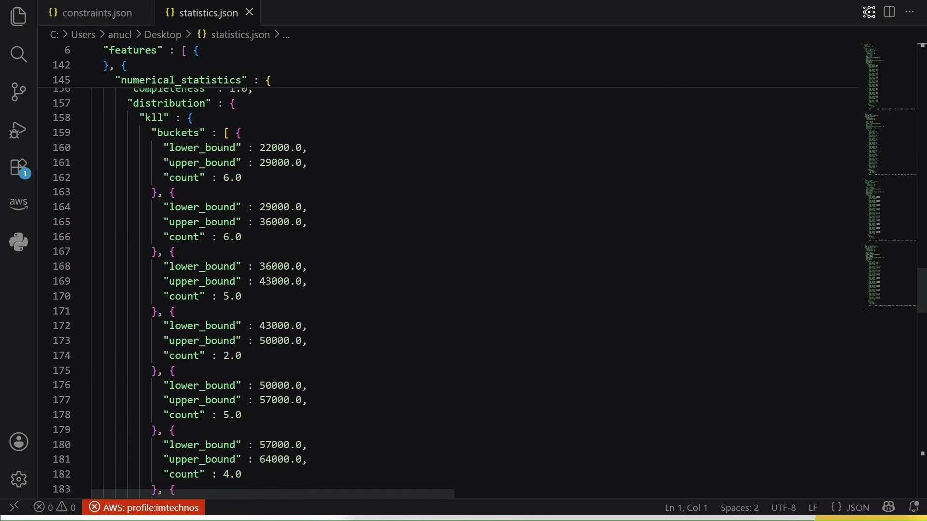
pyautogui.scroll(-1, 456, 309)
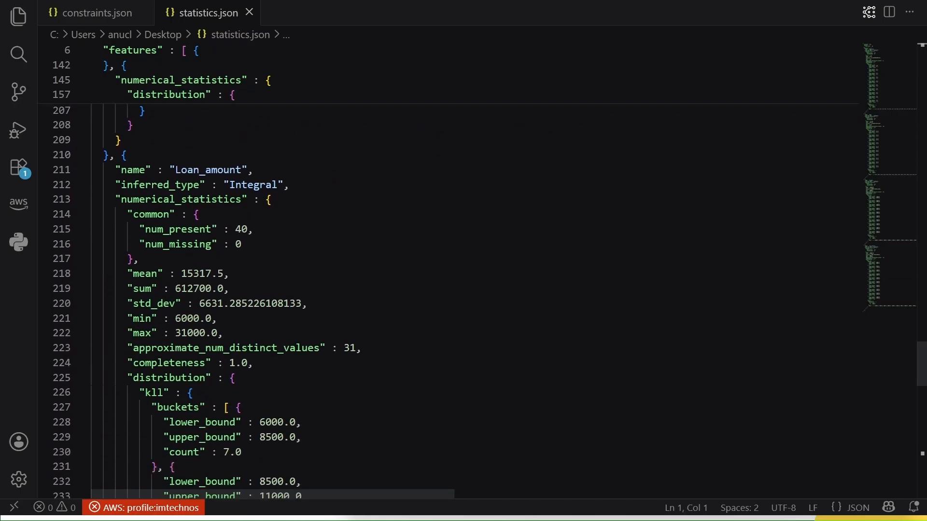
pyautogui.scroll(-4, 454, 299)
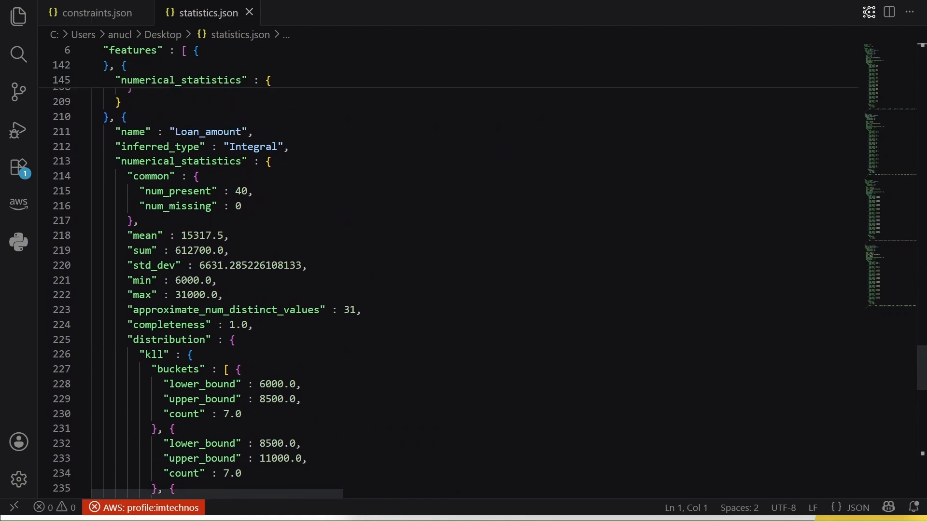
pyautogui.scroll(-1, 454, 290)
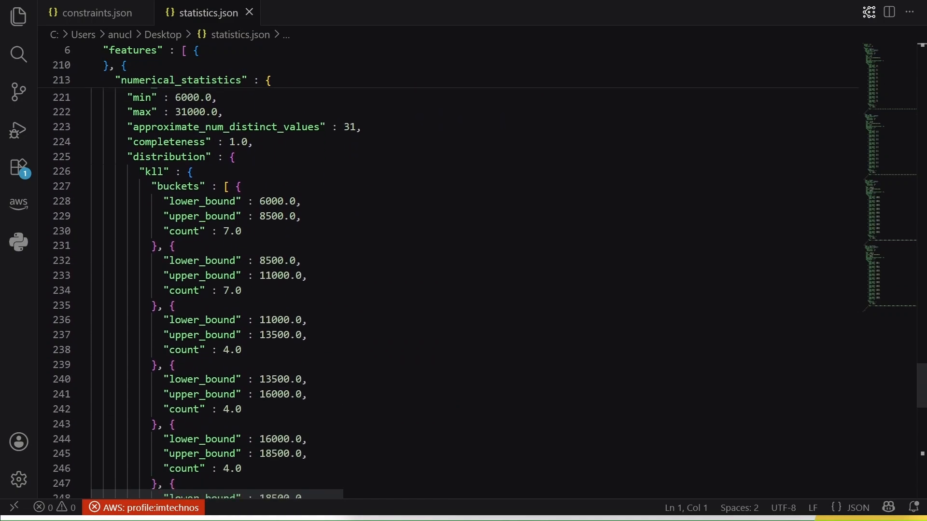
# Switch to S3 and go to MonitorOutput/, down through loan-endpoint/loan-data-quality-monitor/2026/06/01/04/ in the sagemaker-loan-demo-8764 bucket
pyautogui.hotkey('alt', 'Tab')
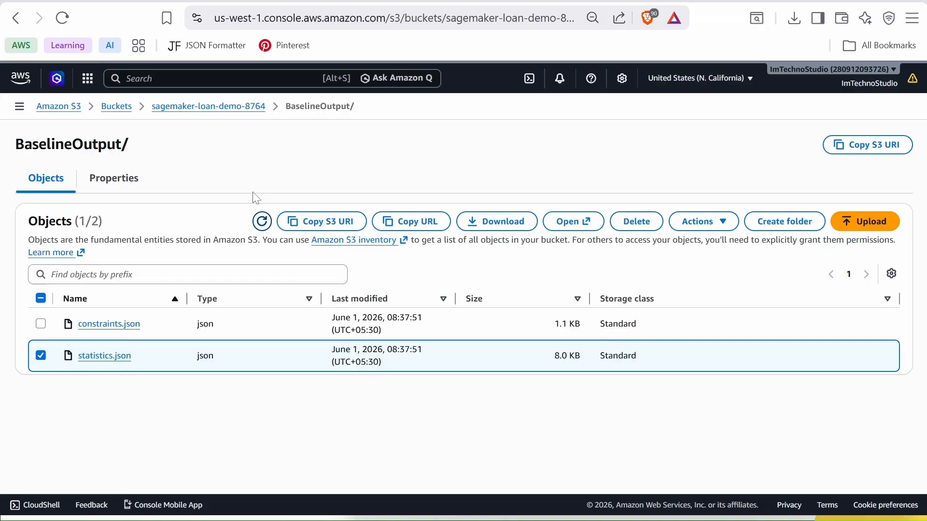
pyautogui.click(220, 108)
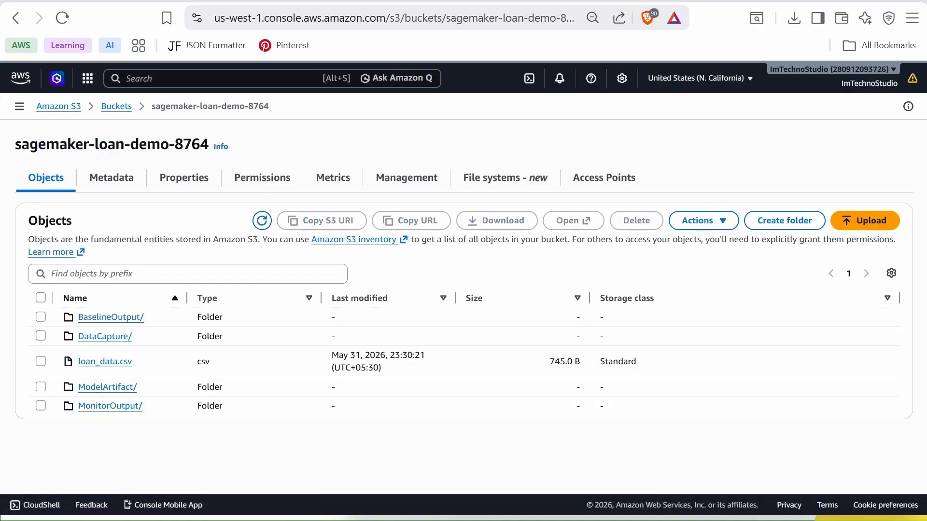
pyautogui.click(111, 406)
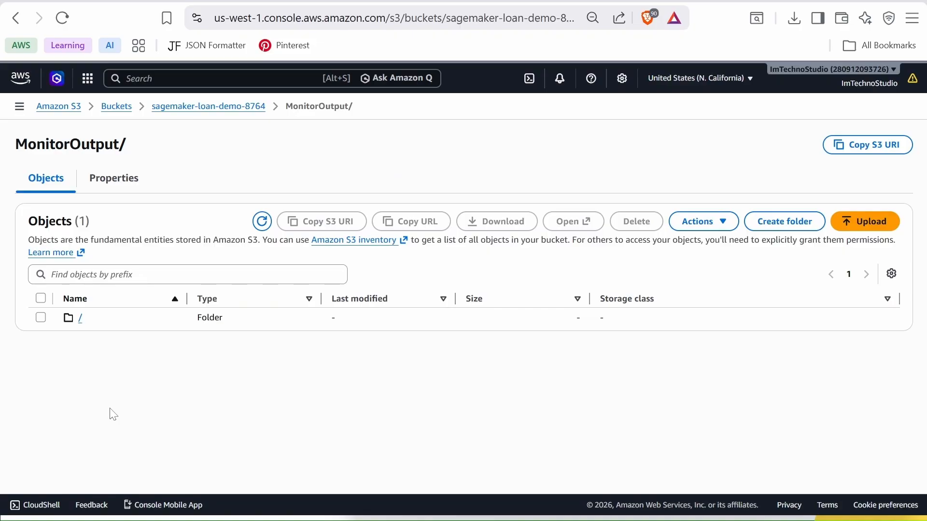
pyautogui.click(80, 318)
pyautogui.click(86, 320)
pyautogui.click(86, 331)
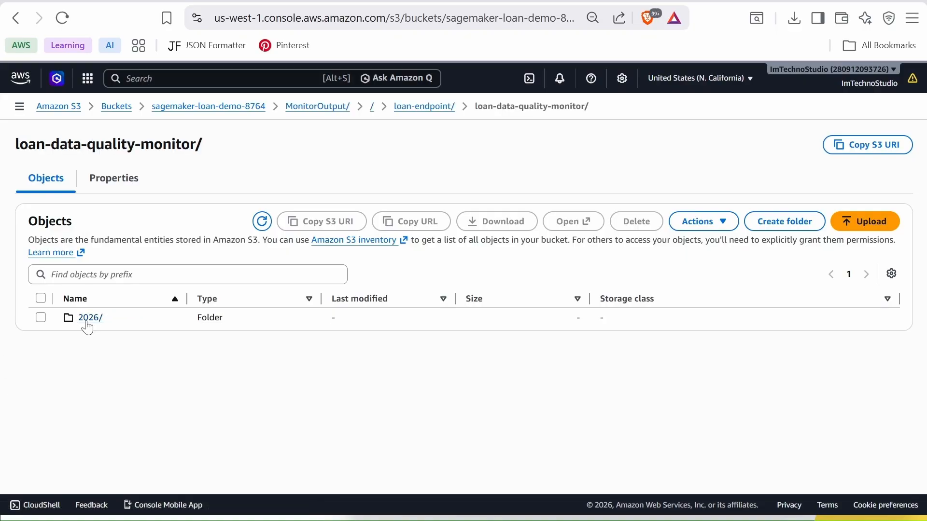
pyautogui.click(85, 318)
pyautogui.click(84, 318)
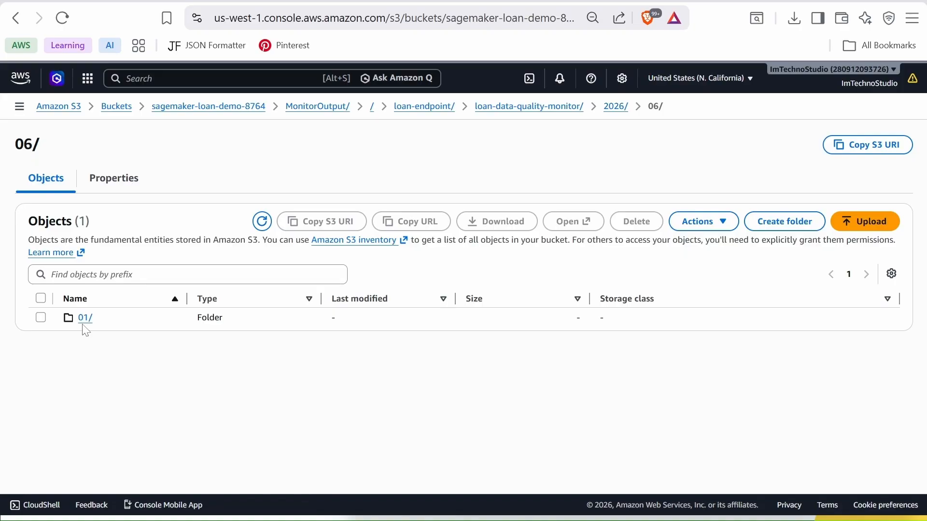
pyautogui.click(84, 319)
pyautogui.click(84, 319)
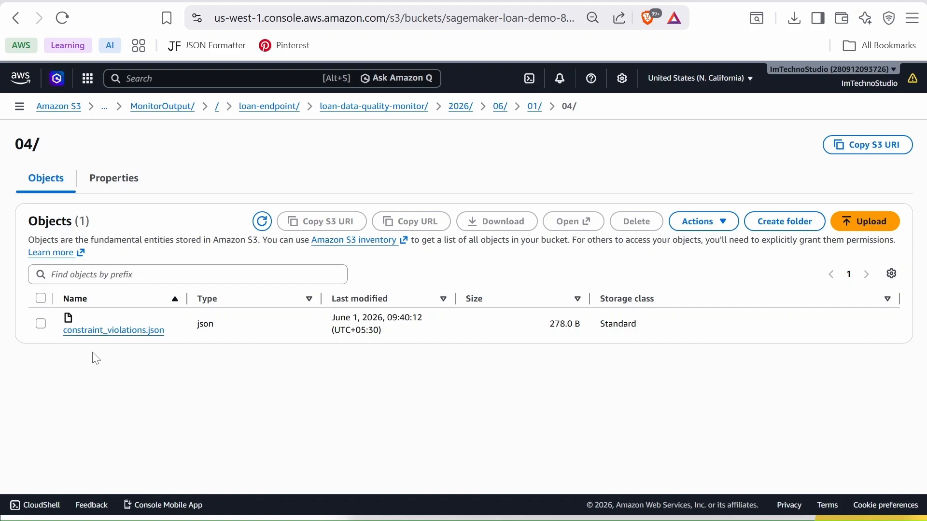
# Select constraint_violations.json in the 04/ folder and read the full violation description in the code editor
pyautogui.click(41, 324)
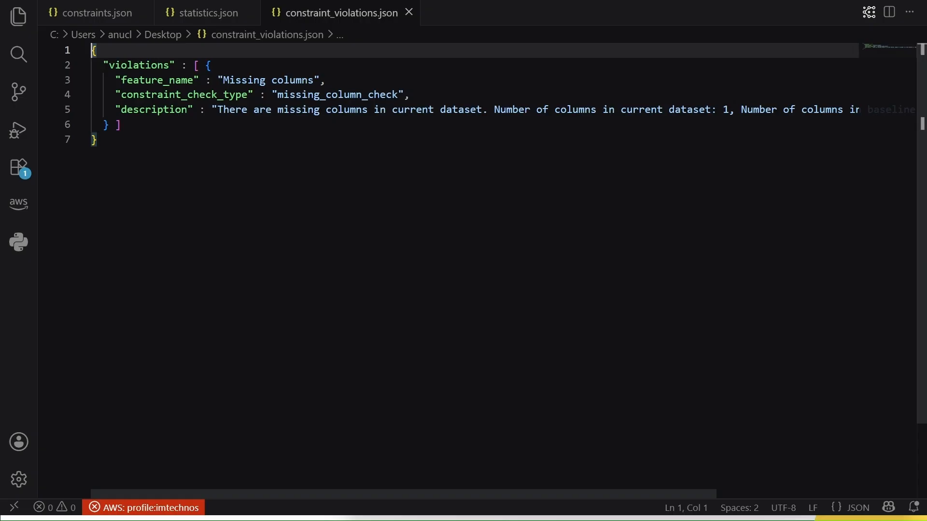
pyautogui.hscroll(2, 474, 271)
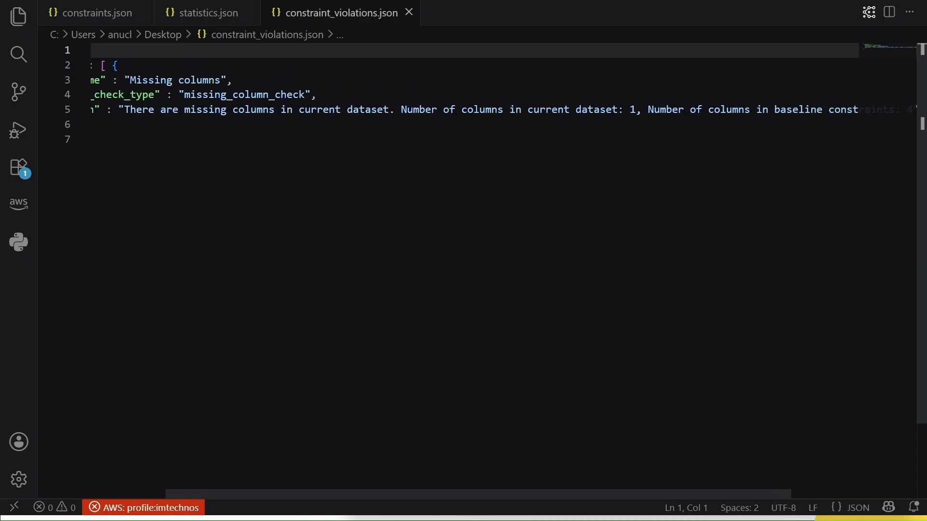
pyautogui.hscroll(-2, 474, 270)
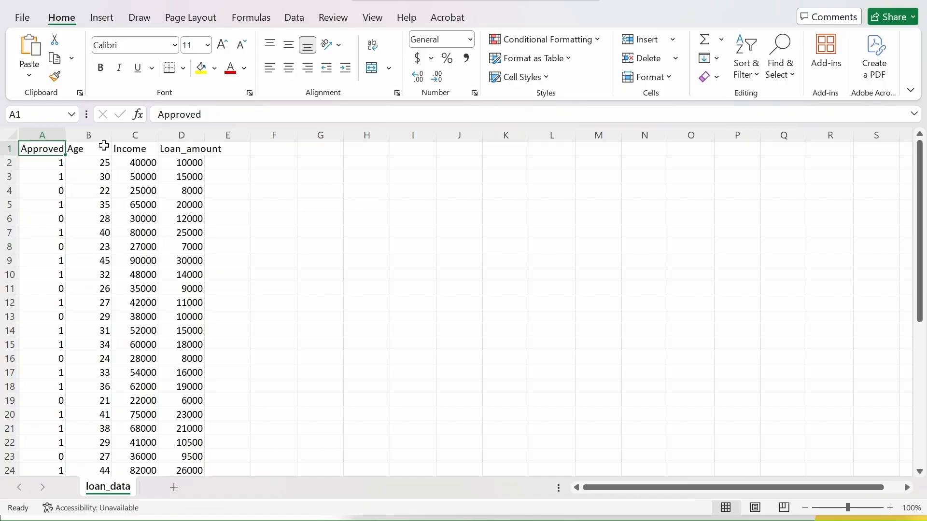
# Compare the column layout of loan_data with the first rows of the payload.csv test data in the text editor
pyautogui.hotkey('alt', 'Tab')
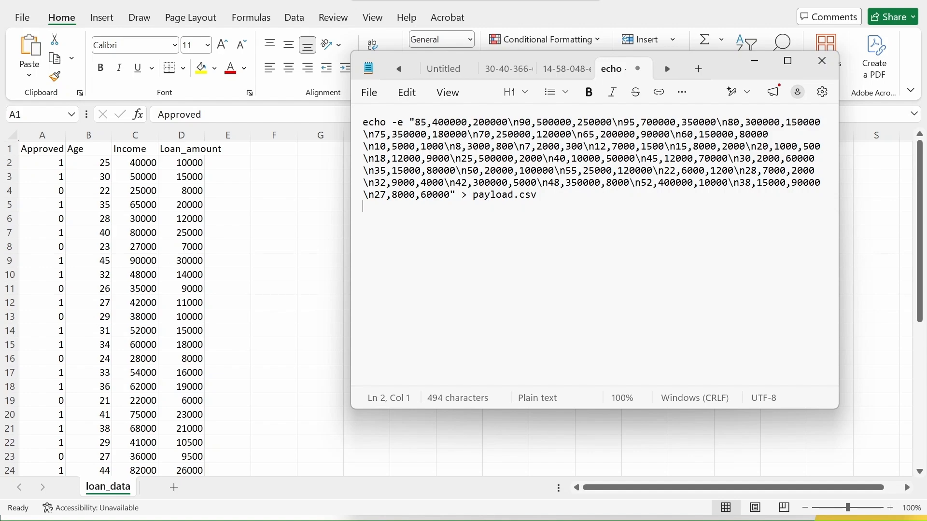
pyautogui.moveTo(415, 122); pyautogui.dragTo(507, 122)
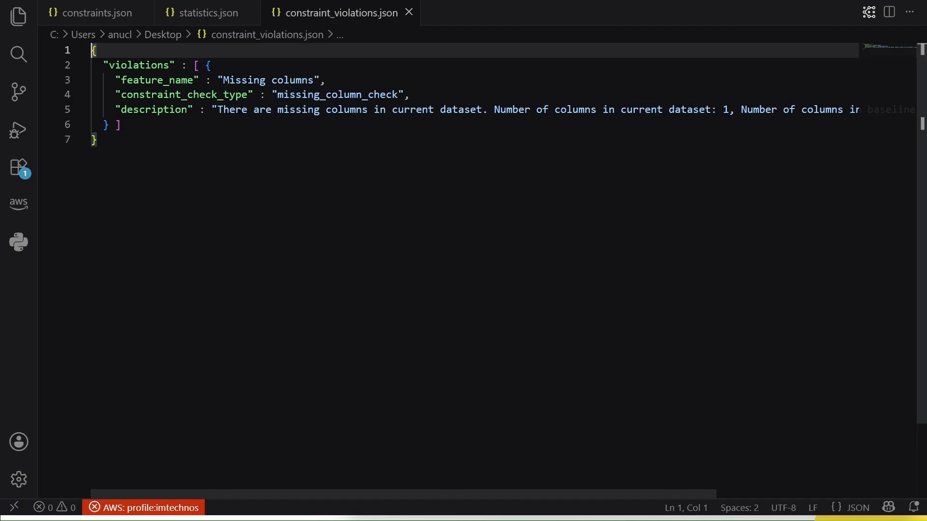
# Reread the column counts in the constraint_violations.json description and highlight the missing_column_check constraint type
pyautogui.hscroll(3, 473, 96)
pyautogui.hscroll(3, 474, 96)
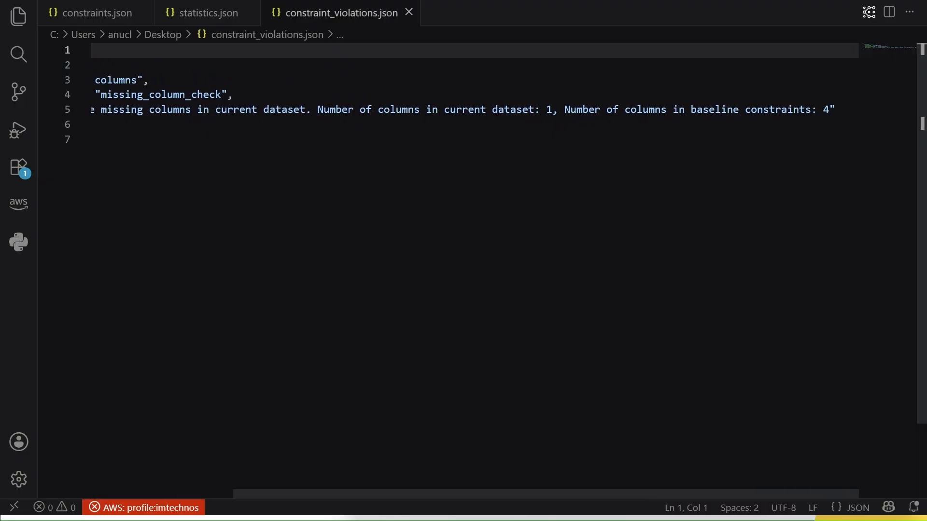
pyautogui.hscroll(-4, 473, 97)
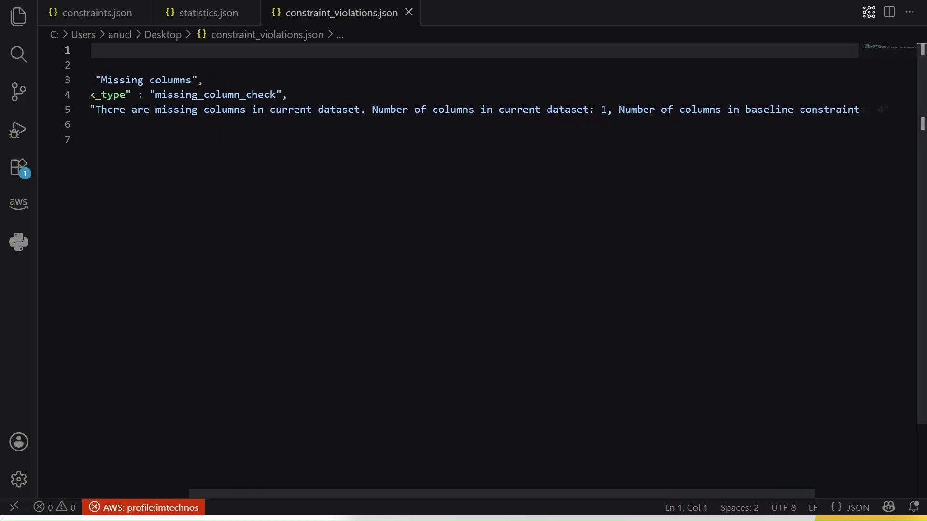
pyautogui.hscroll(-1, 474, 96)
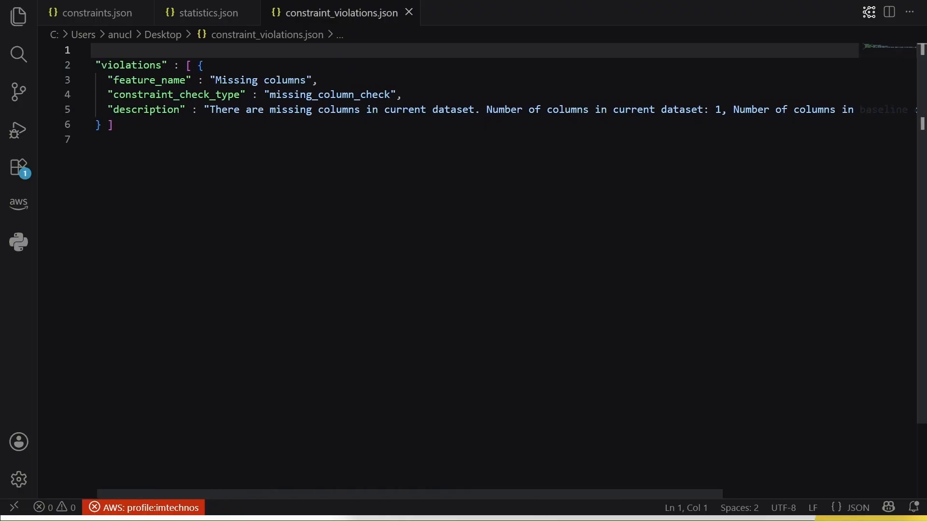
pyautogui.hscroll(-1, 473, 96)
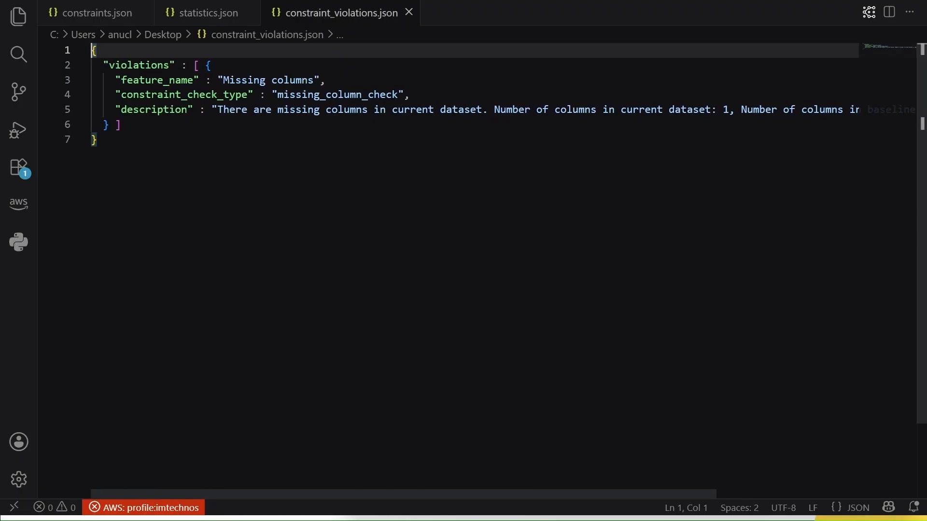
pyautogui.moveTo(282, 94); pyautogui.dragTo(394, 94)
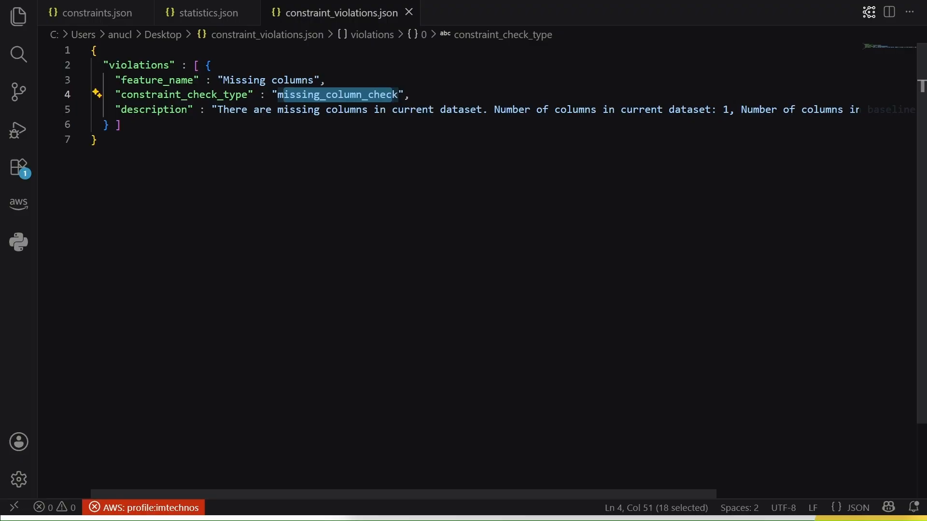
# Switch to the SageMaker AI console and return from the loan-data-quality-monitor page to the loan-approval-model page
pyautogui.hotkey('alt', 'Tab')
pyautogui.click(274, 0)
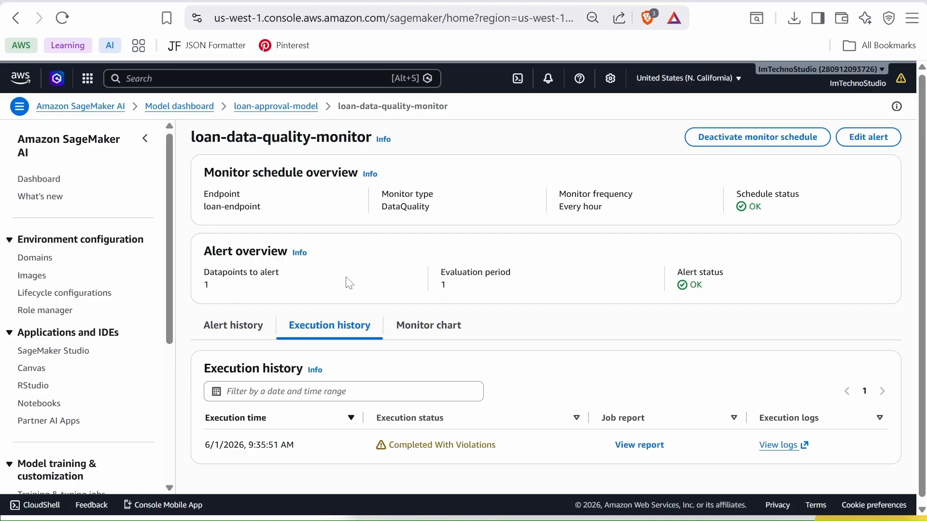
pyautogui.click(275, 106)
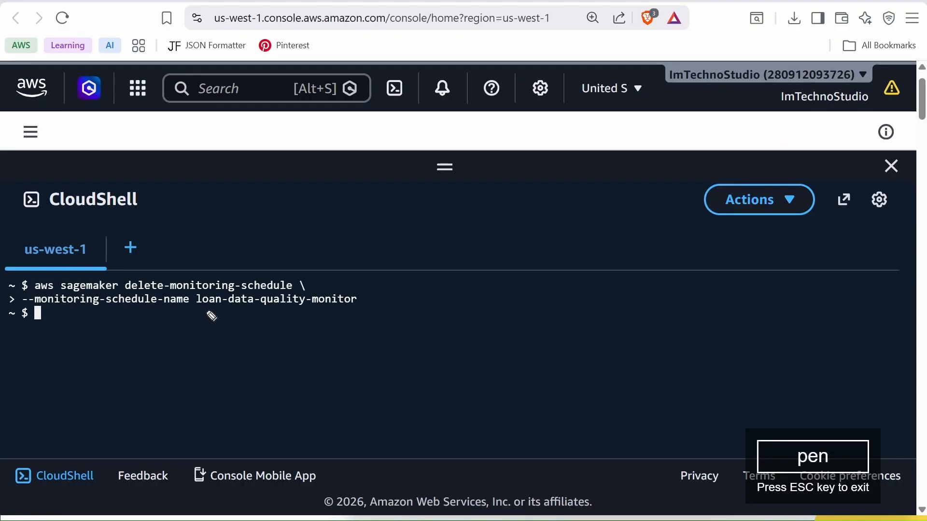
# Check the schedule name in CloudShell's delete-monitoring-schedule command and refresh the loan-approval-model page to update its monitor schedules
pyautogui.moveTo(206, 311); pyautogui.dragTo(319, 308)
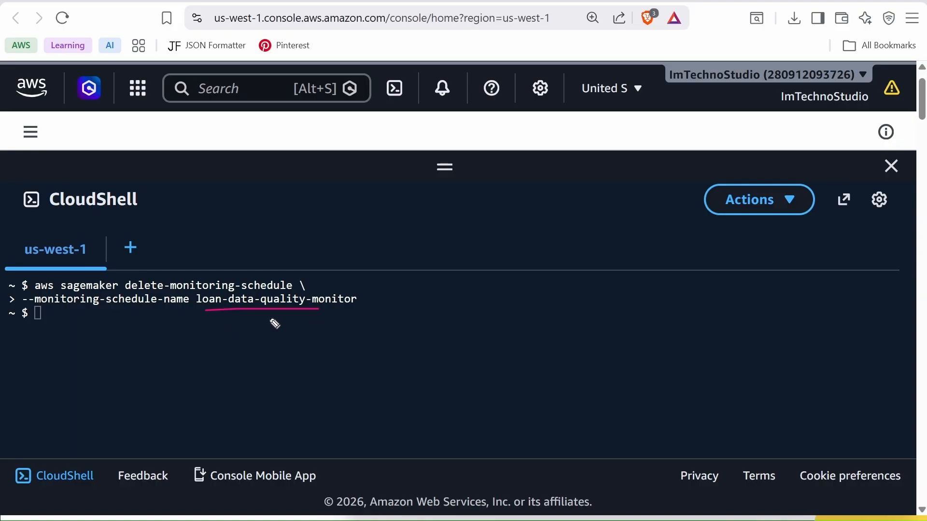
pyautogui.press('Escape')
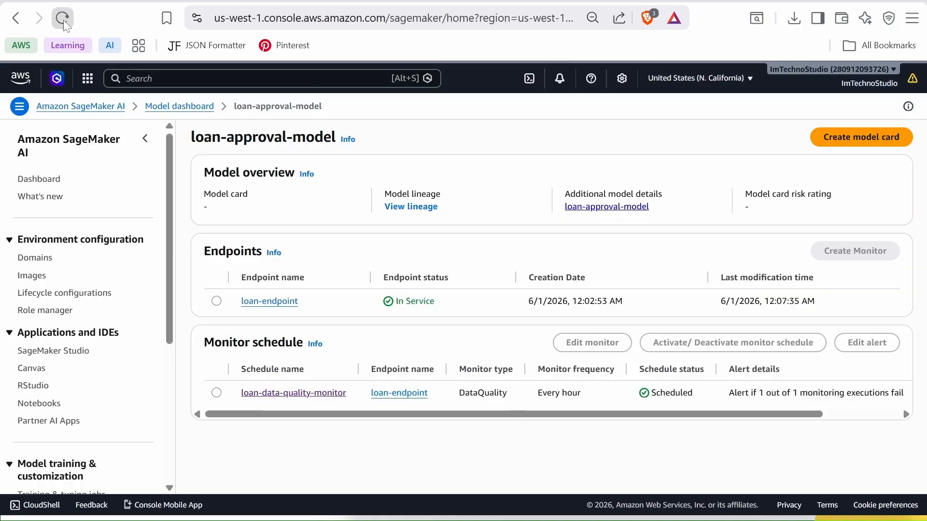
pyautogui.click(62, 17)
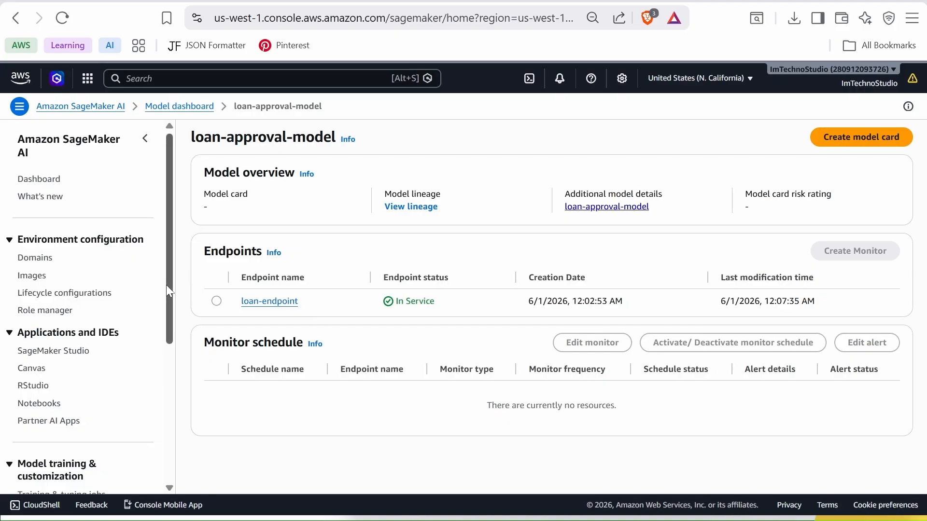
# Delete loan-endpoint from the SageMaker AI endpoints and confirm its permanent deletion
pyautogui.moveTo(166, 285); pyautogui.dragTo(165, 436)
pyautogui.click(48, 349)
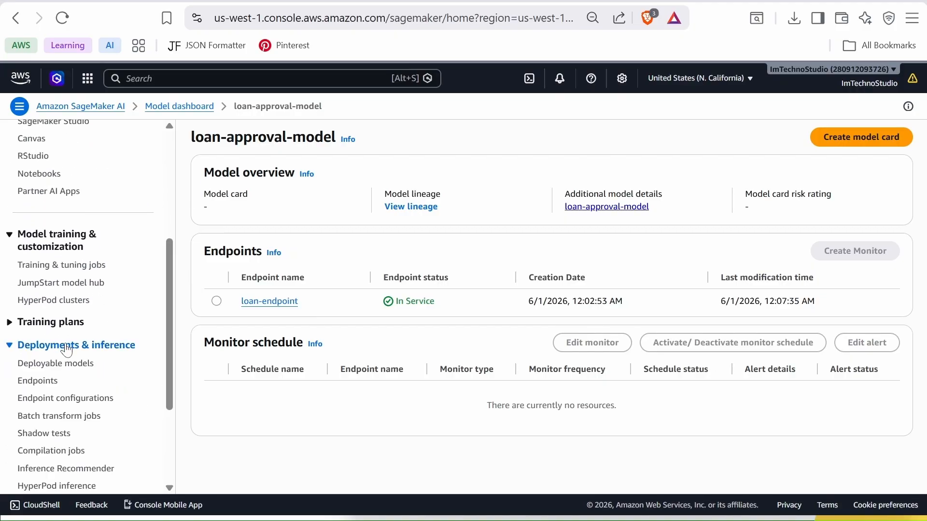
pyautogui.click(40, 384)
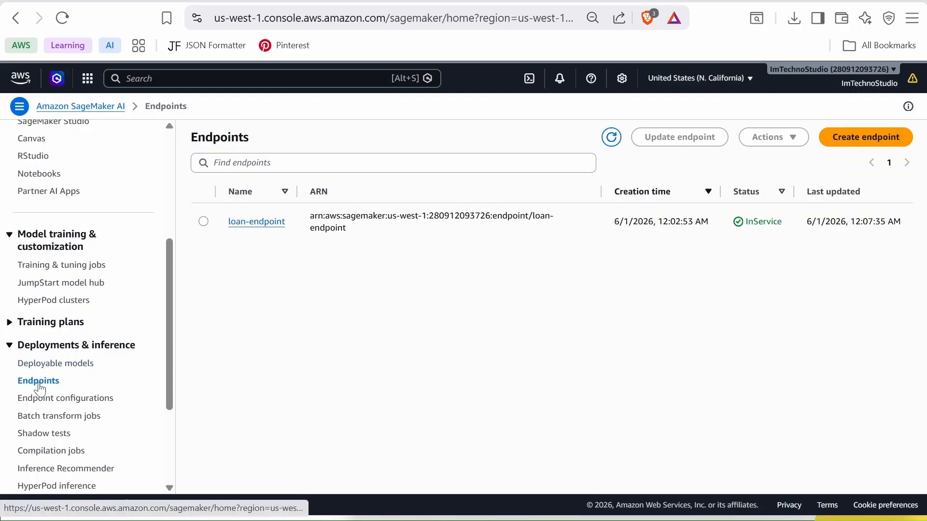
pyautogui.click(204, 223)
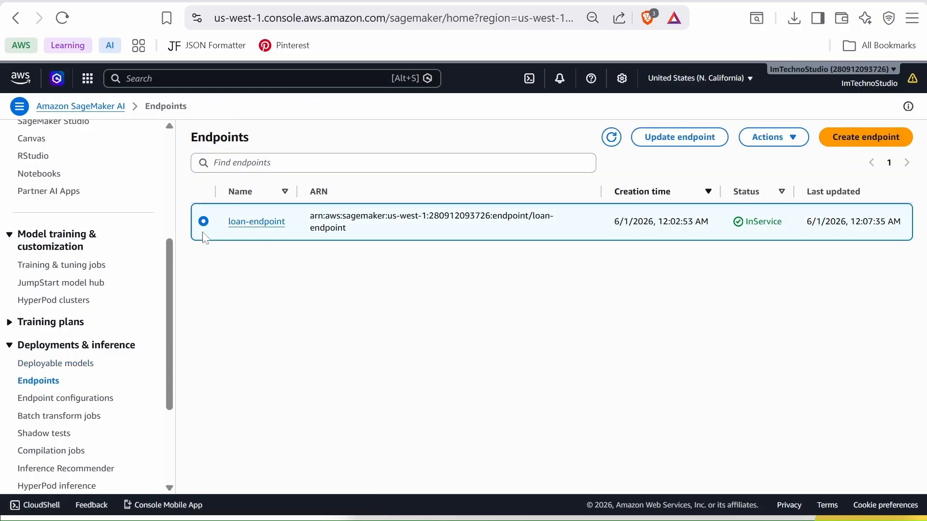
pyautogui.click(773, 141)
pyautogui.click(767, 179)
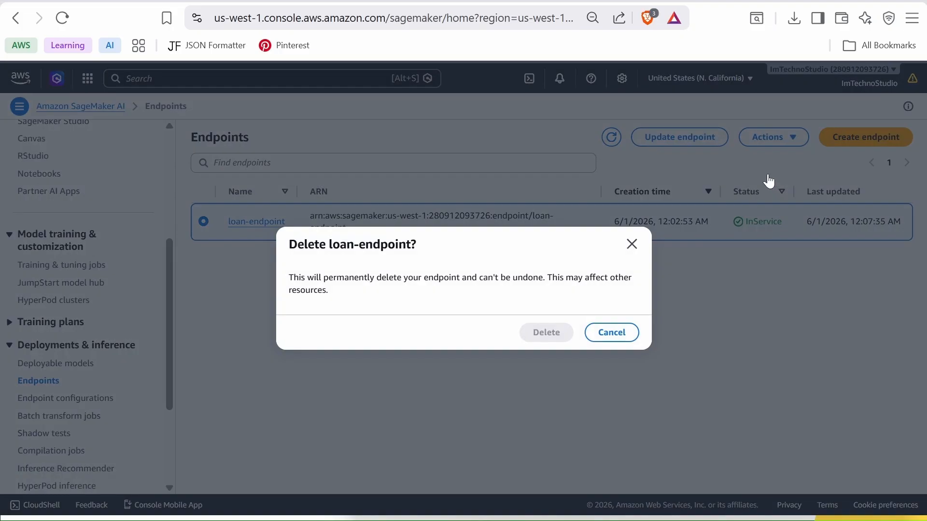
pyautogui.click(544, 337)
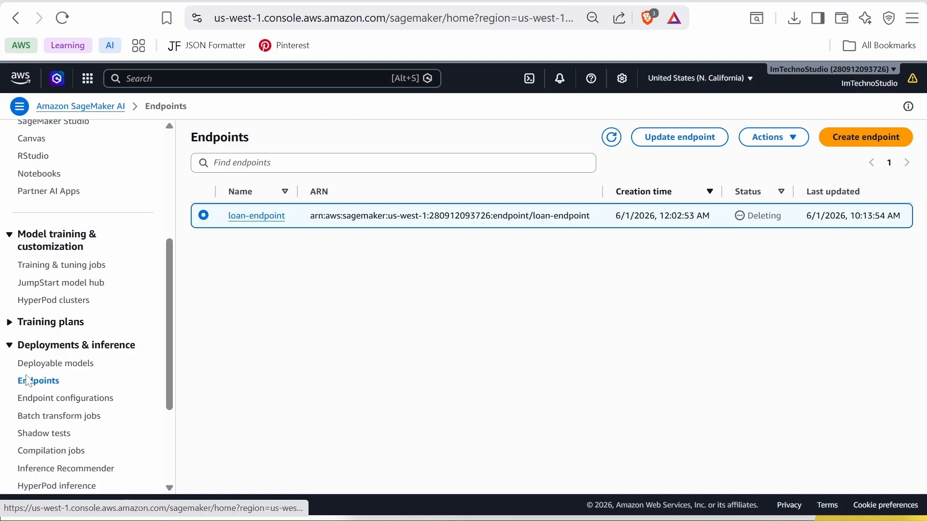
# Delete the loan-endpoint-config endpoint configuration and confirm its removal
pyautogui.click(68, 402)
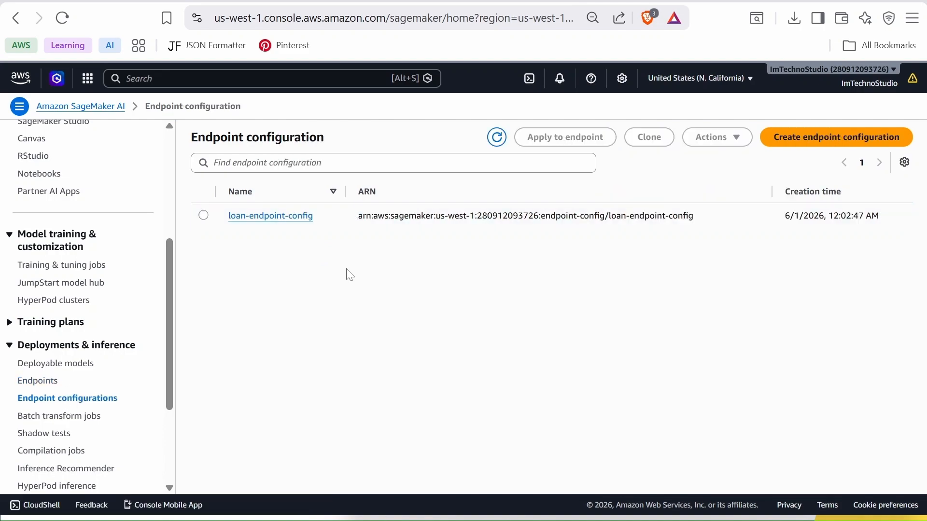
pyautogui.click(204, 215)
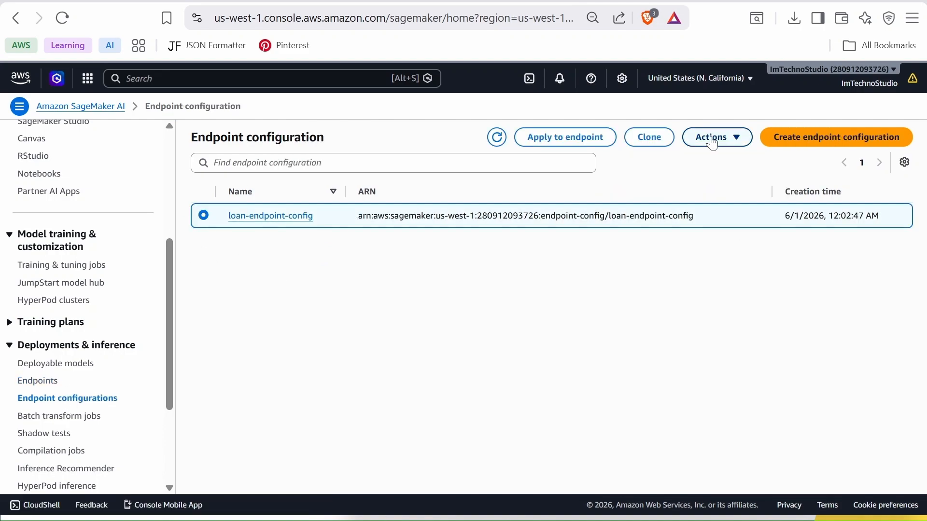
pyautogui.click(717, 137)
pyautogui.click(719, 185)
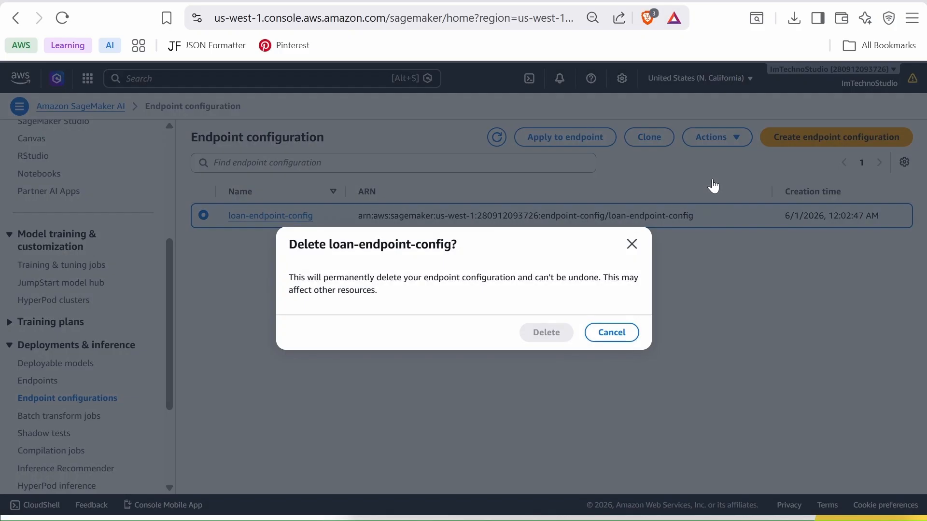
pyautogui.click(547, 335)
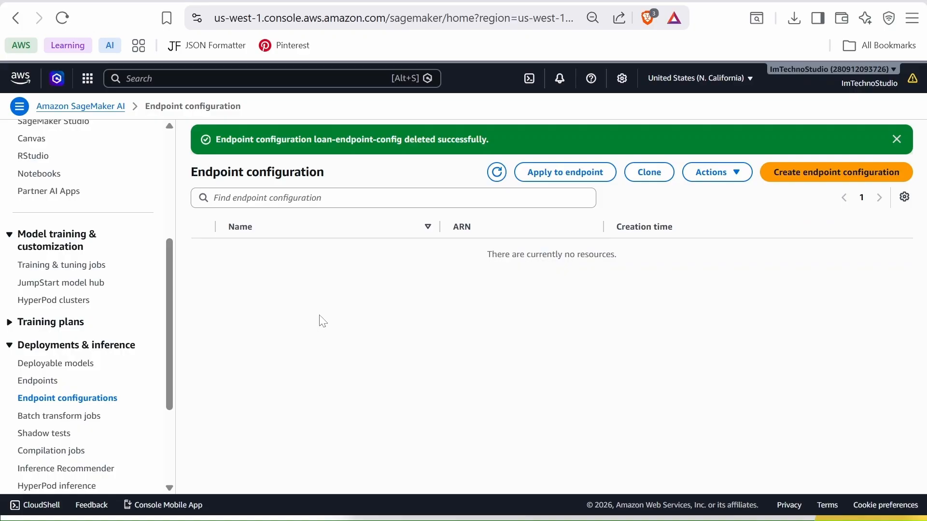
# Delete loan-approval-model from the deployable models, and bring up the list of training jobs
pyautogui.scroll(-1, 169, 292)
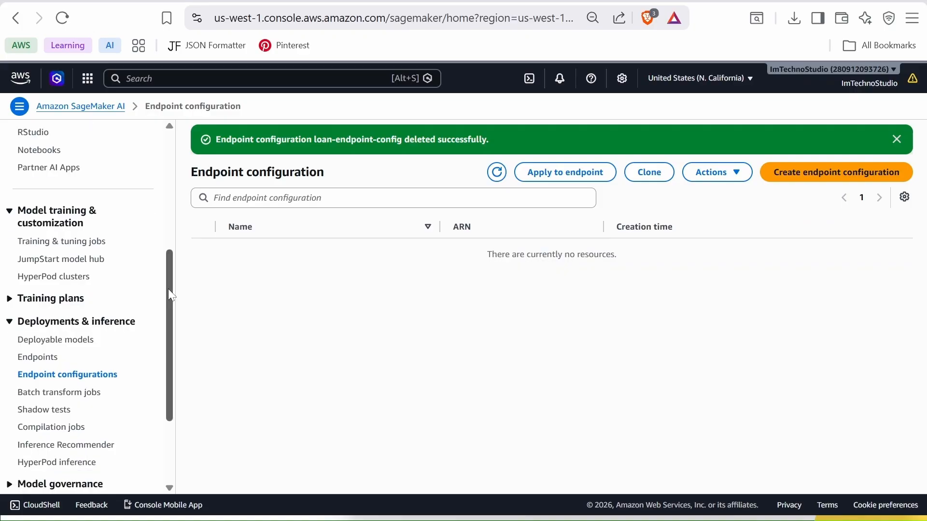
pyautogui.click(56, 340)
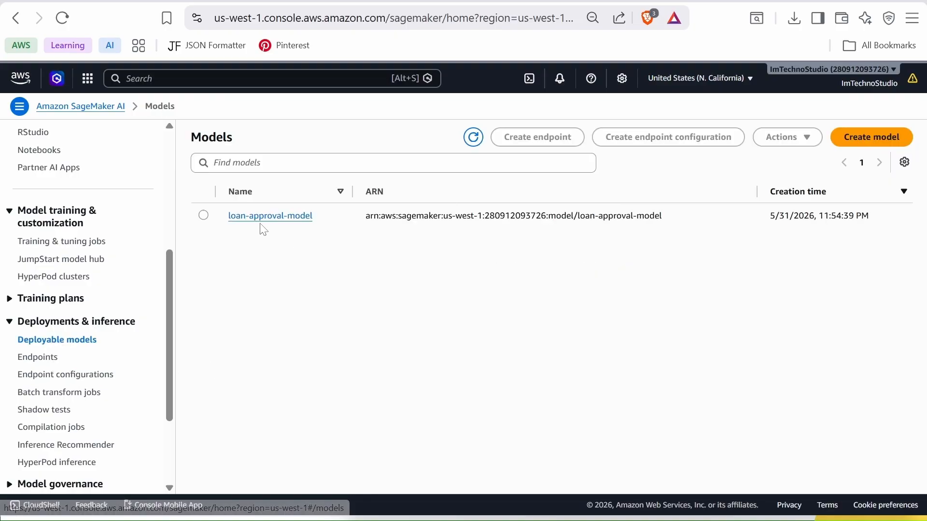
pyautogui.click(204, 217)
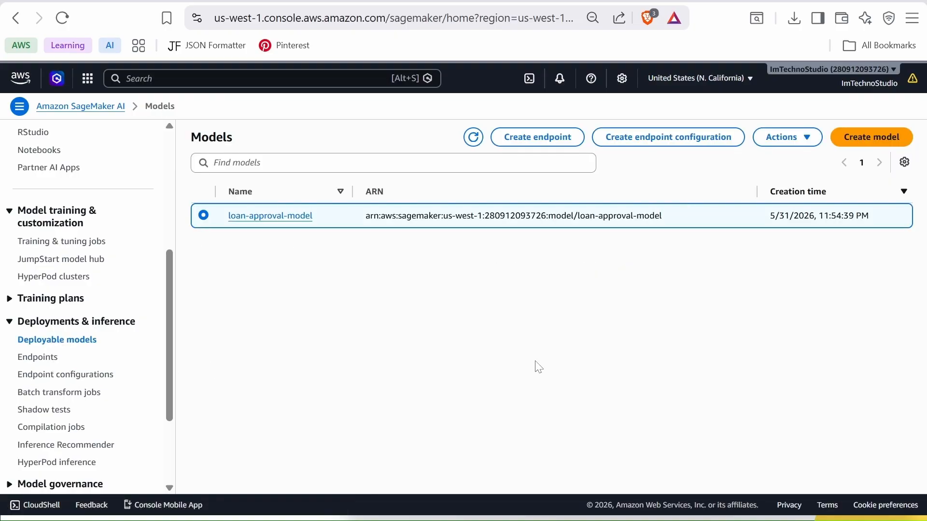
pyautogui.click(791, 141)
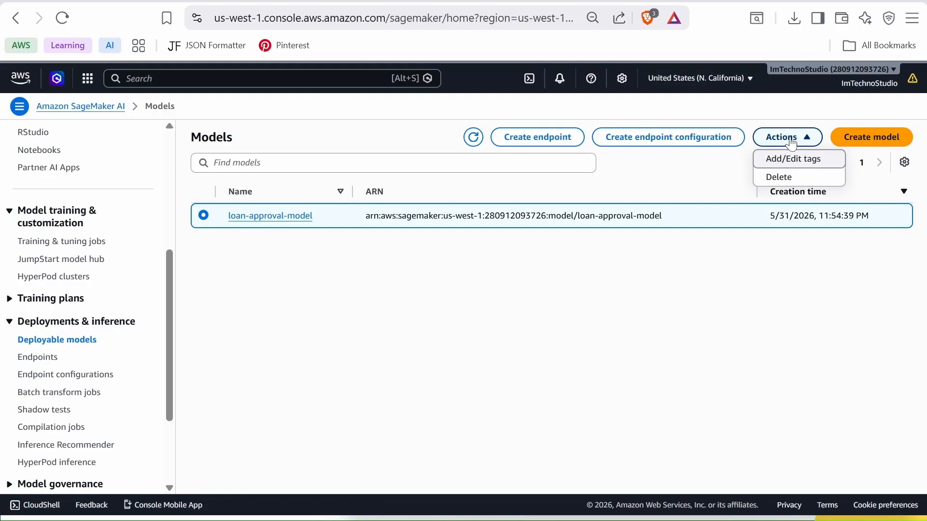
pyautogui.click(782, 178)
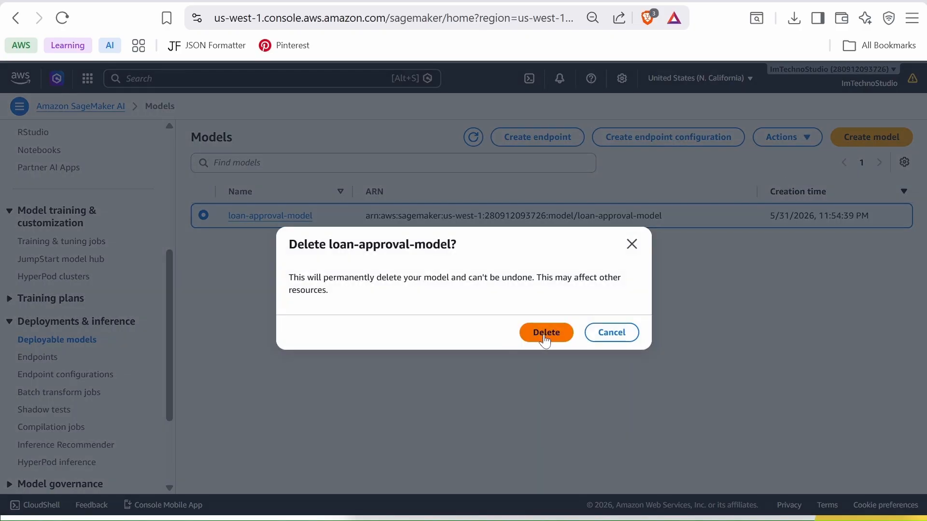
pyautogui.click(545, 333)
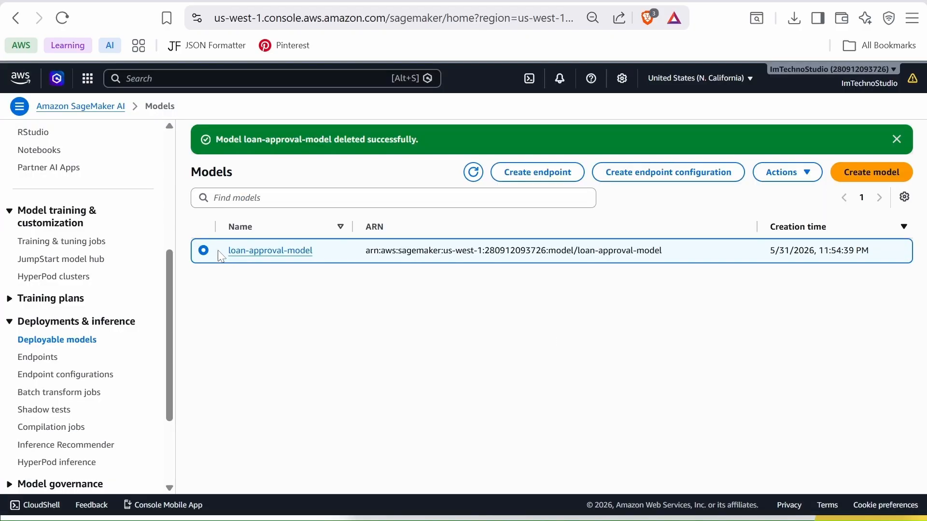
pyautogui.click(63, 243)
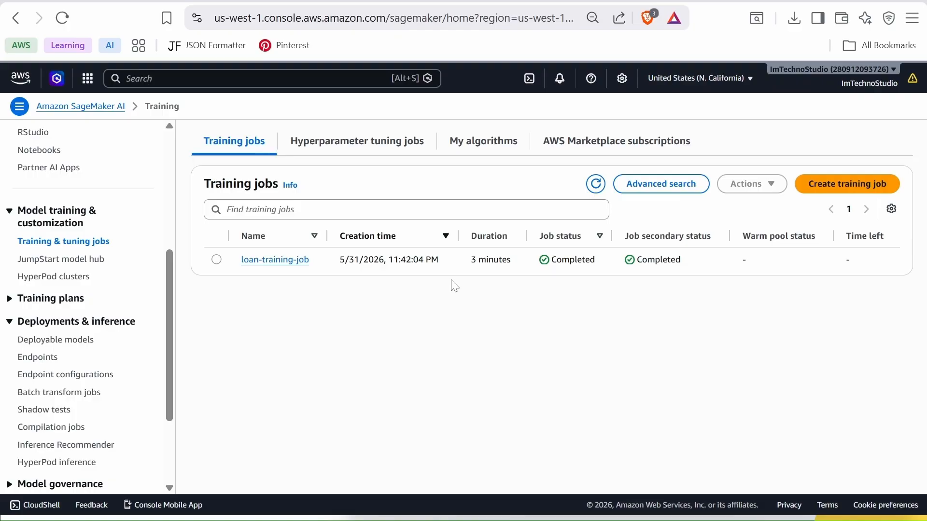
# Switch to the Amazon S3 console and permanently delete all folders and files in the sagemaker-loan-demo-8764 bucket
pyautogui.click(91, 1)
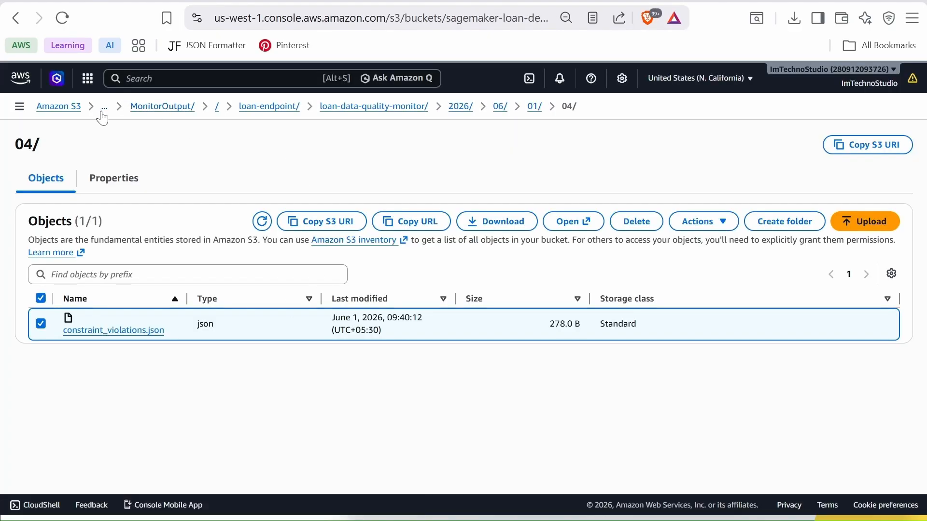
pyautogui.click(102, 114)
pyautogui.click(135, 145)
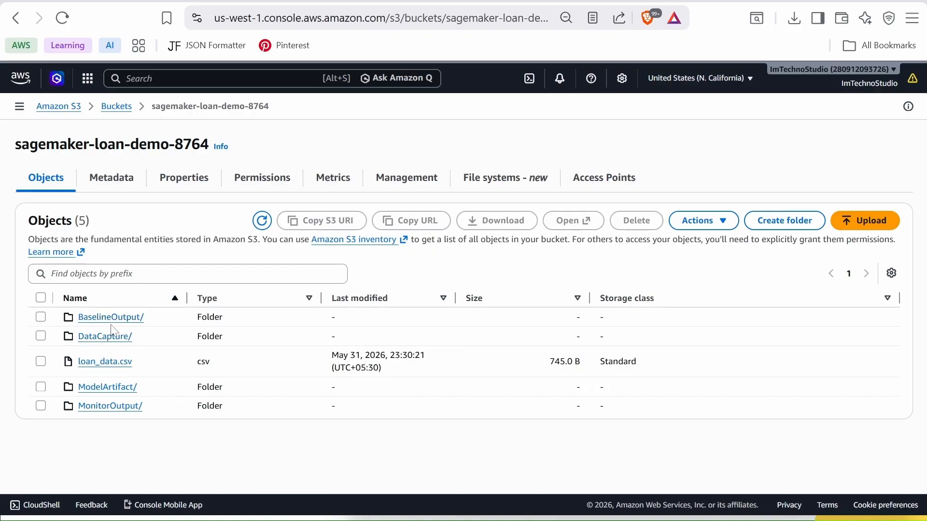
pyautogui.click(41, 298)
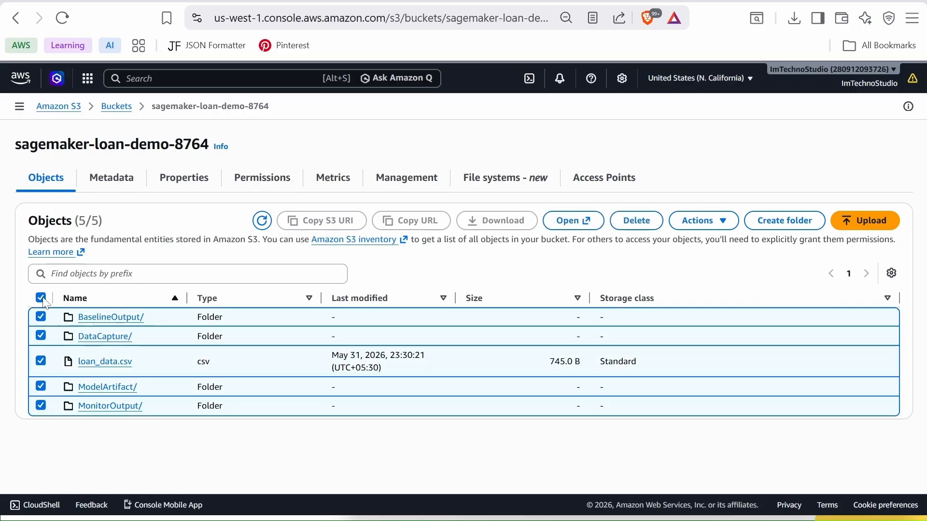
pyautogui.click(639, 223)
pyautogui.write('permanently delete')
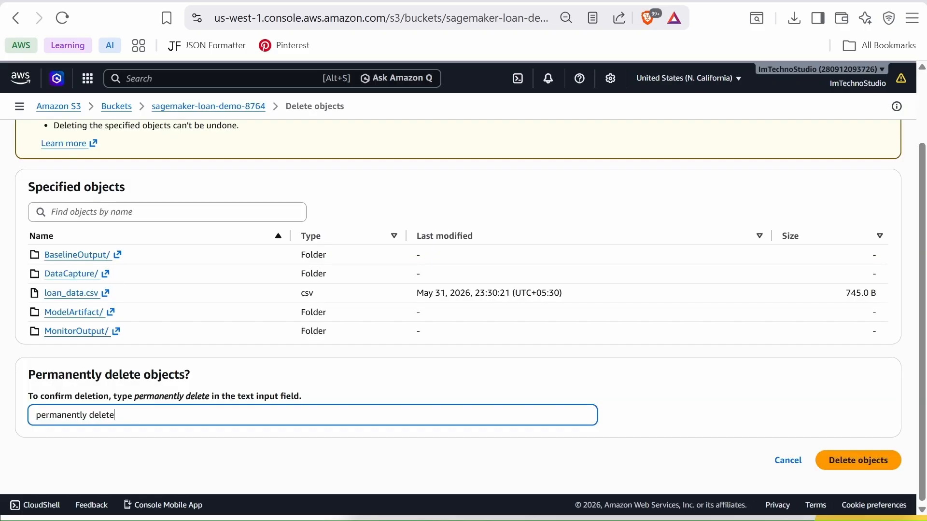
pyautogui.click(843, 461)
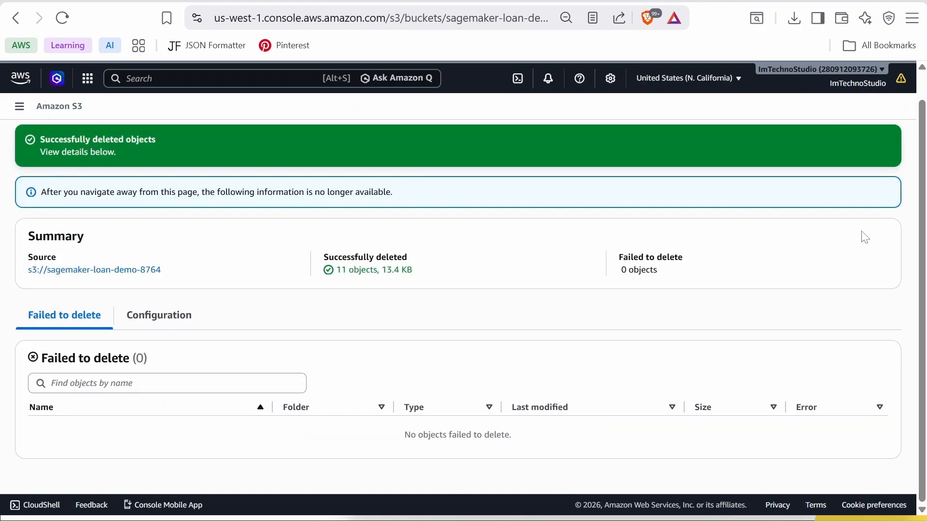
pyautogui.click(878, 189)
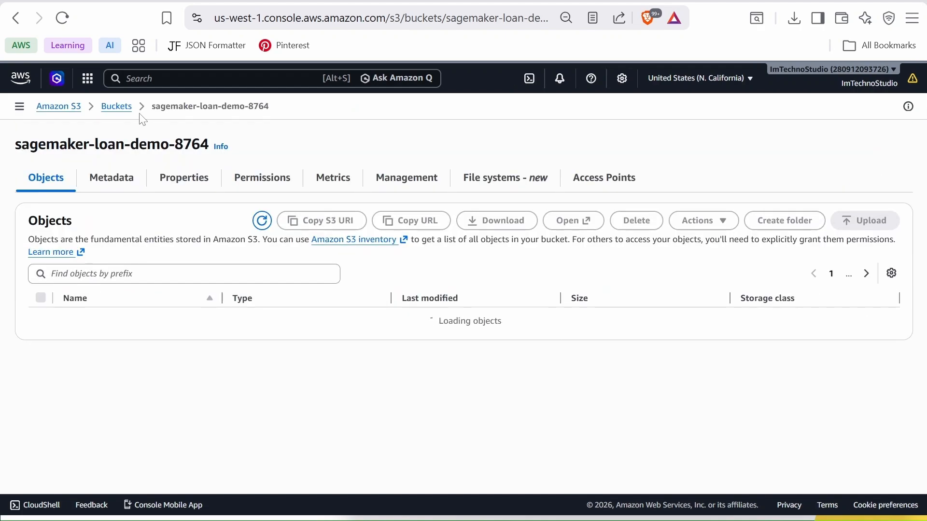
# Delete the emptied sagemaker-loan-demo-8764 bucket, entering its name as confirmation
pyautogui.click(115, 108)
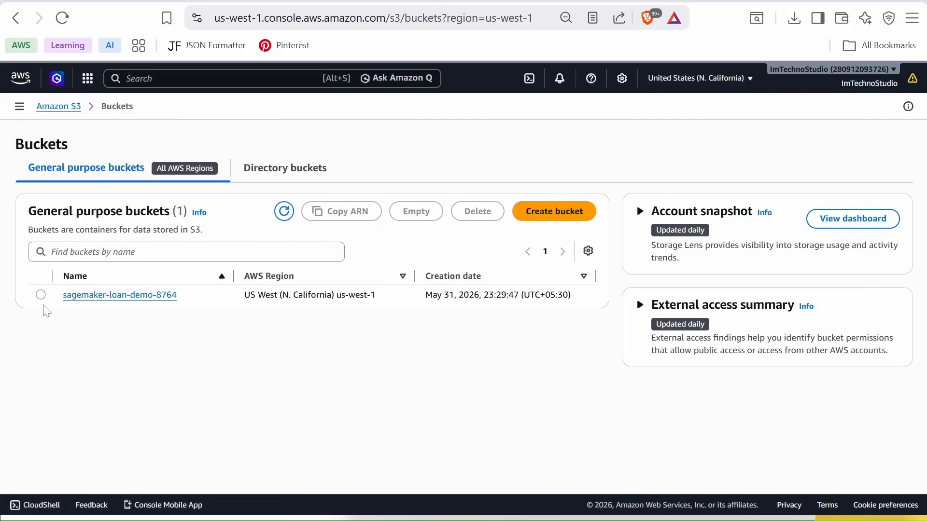
pyautogui.click(40, 296)
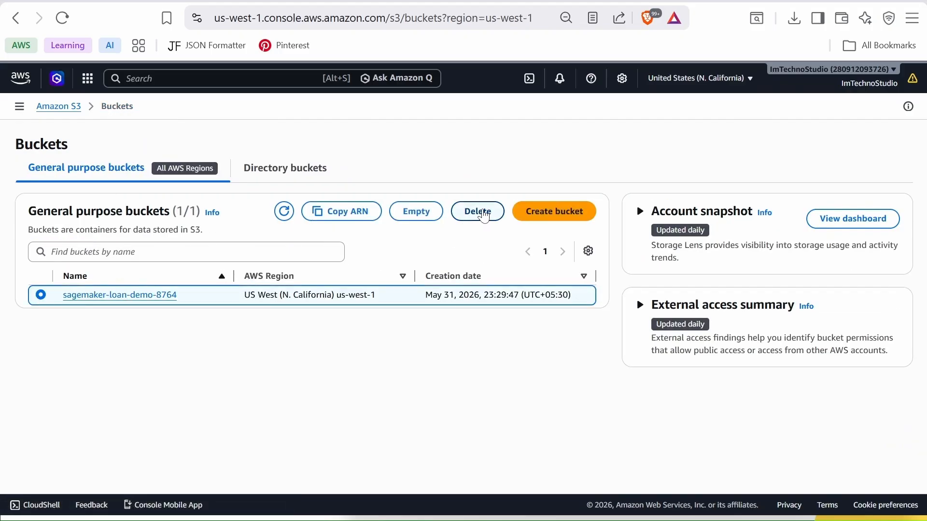
pyautogui.click(483, 216)
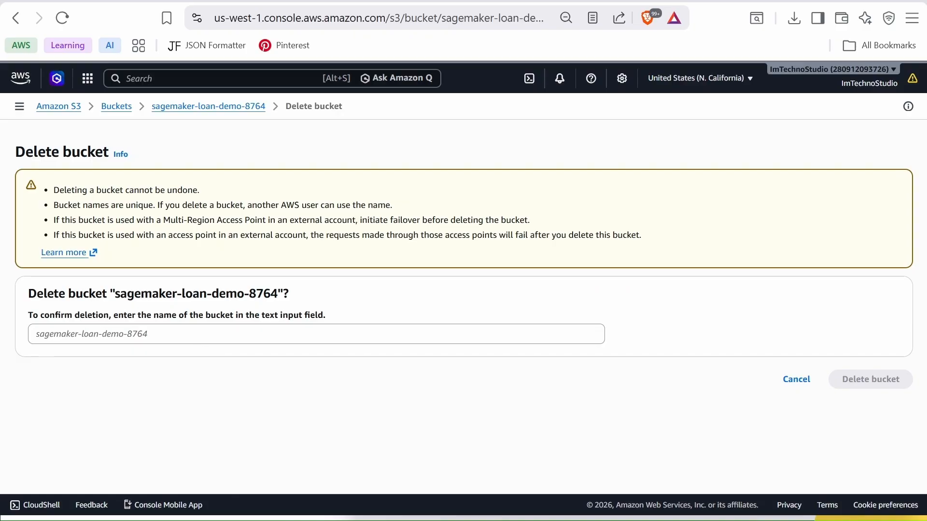
pyautogui.moveTo(115, 294); pyautogui.dragTo(277, 294)
pyautogui.hotkey('ctrl', 'c')
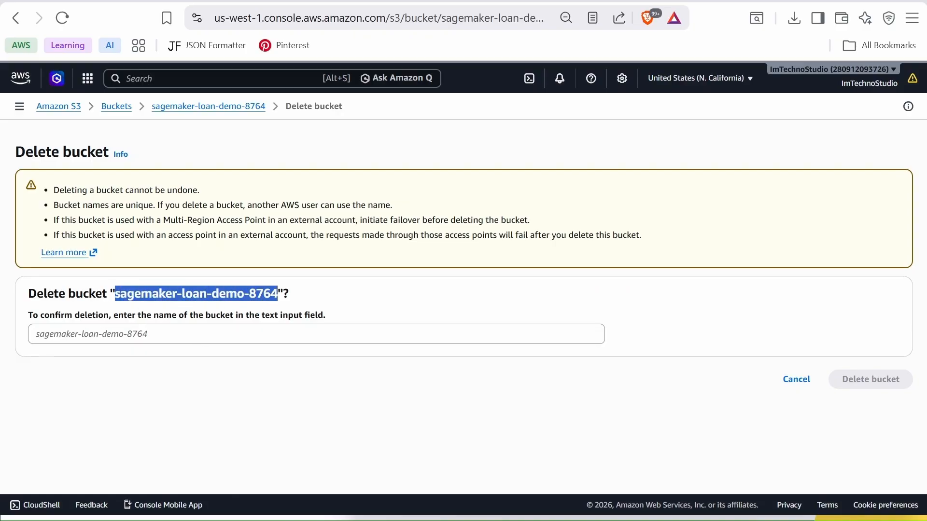
pyautogui.click(278, 334)
pyautogui.hotkey('ctrl', 'v')
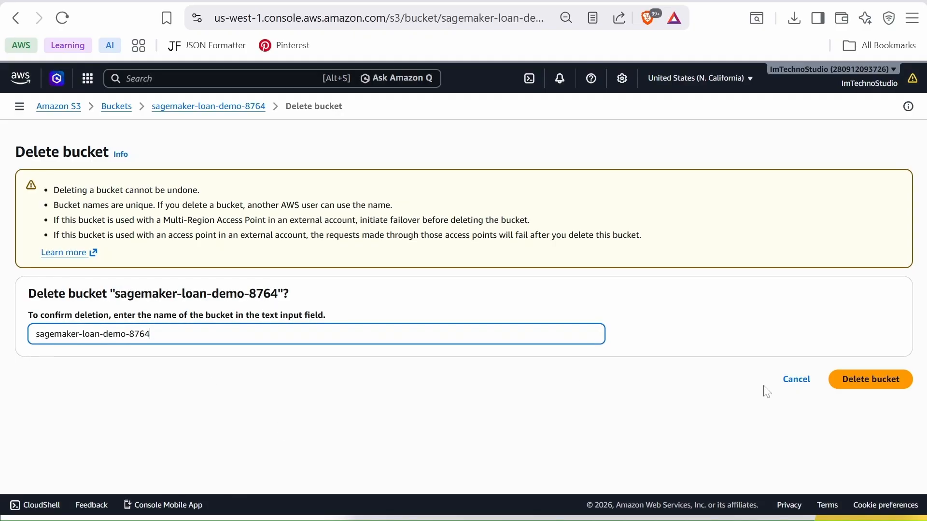
pyautogui.click(865, 386)
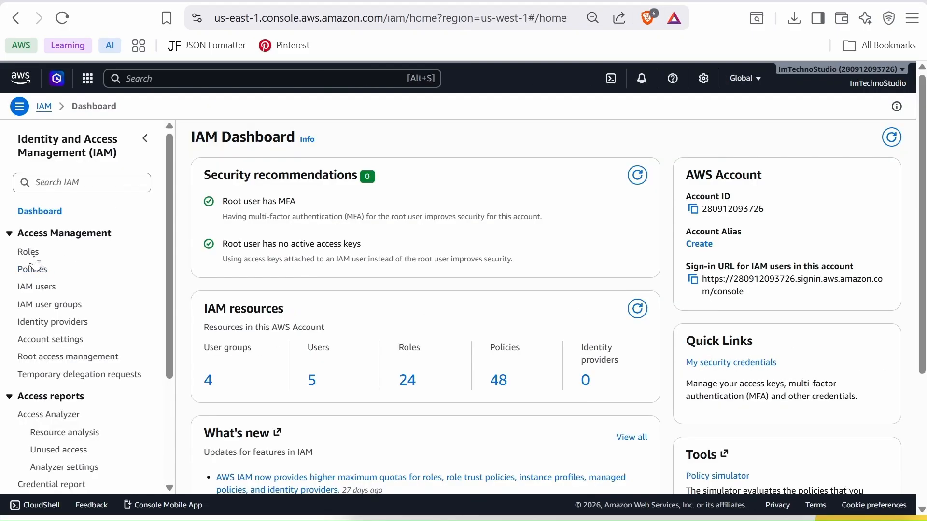
# Delete the IAM role AmazonSageMaker-ExecutionRole-20260531T233285, entering its name as confirmation
pyautogui.click(30, 254)
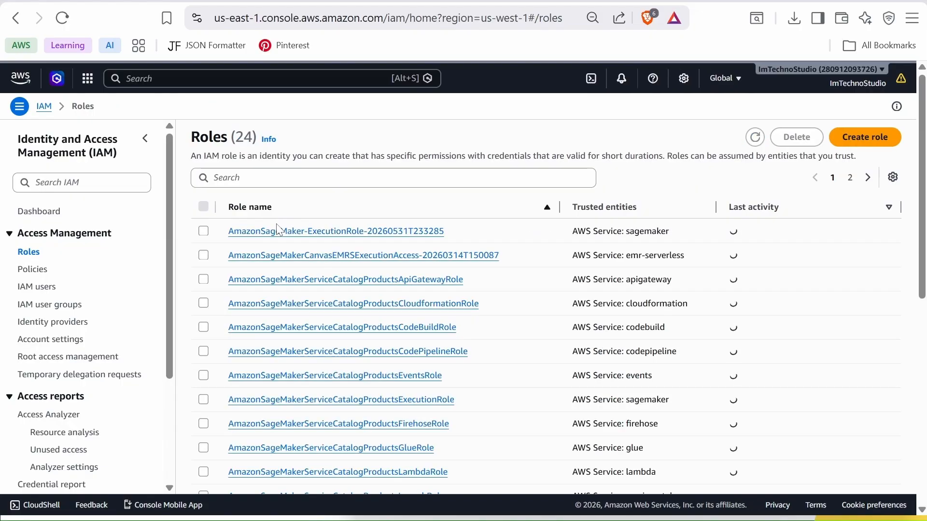
pyautogui.click(203, 231)
pyautogui.click(784, 140)
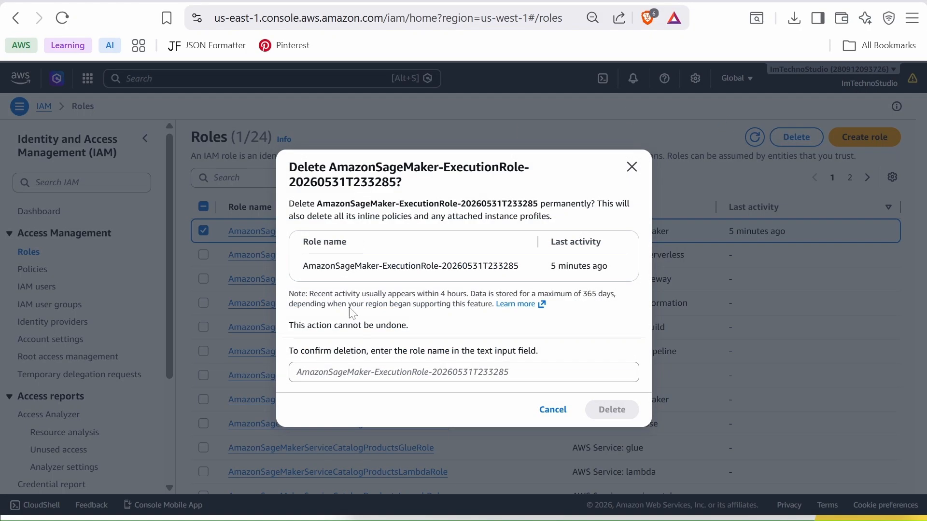
pyautogui.click(338, 372)
pyautogui.write('AmazonSageMaker-ExecutionRole-20260531T233285')
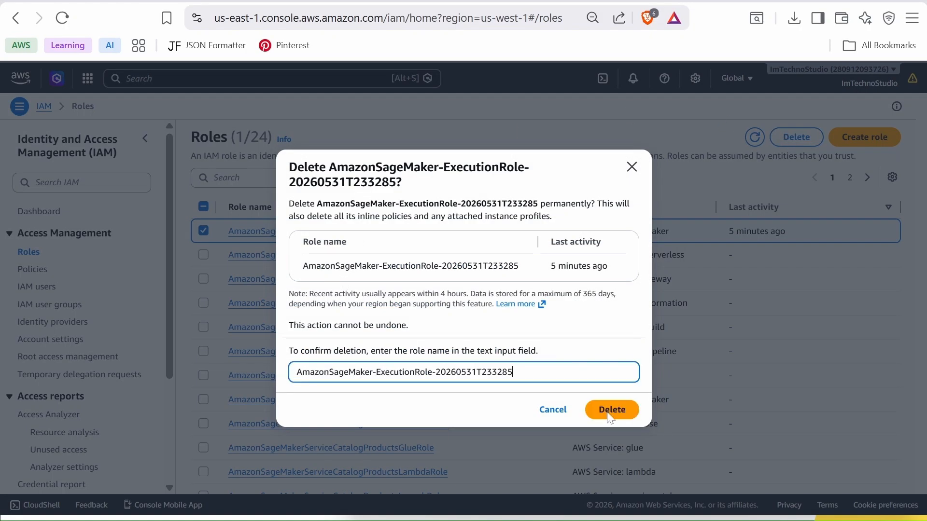
pyautogui.click(611, 411)
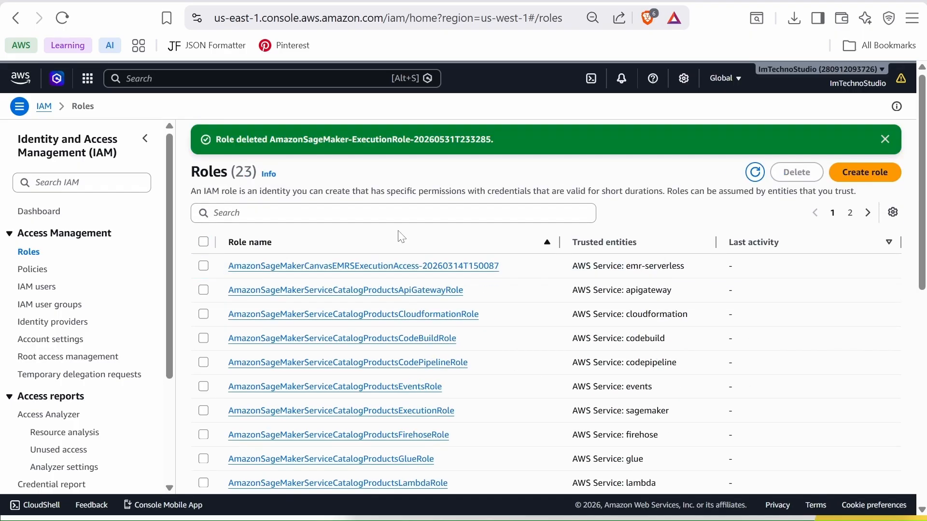